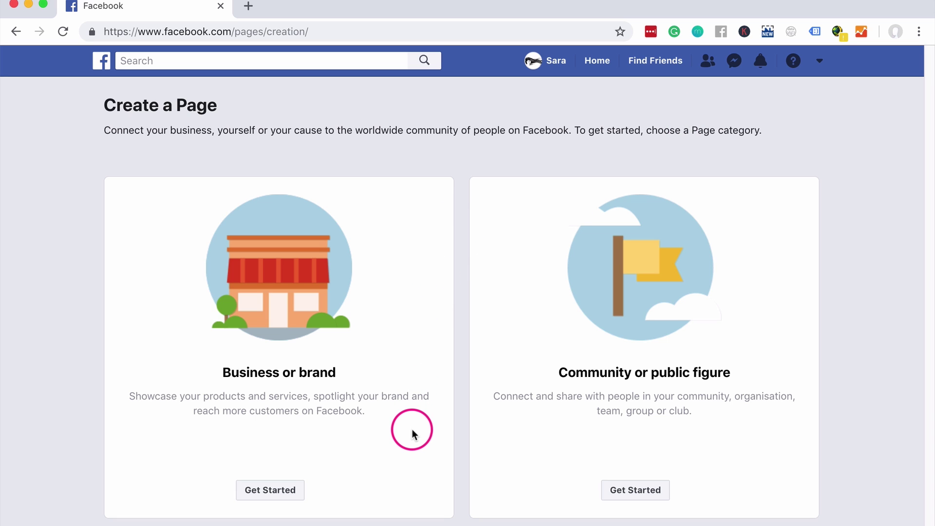
Start a Business or brand page and name it Parker Creative Studios.
click(287, 496)
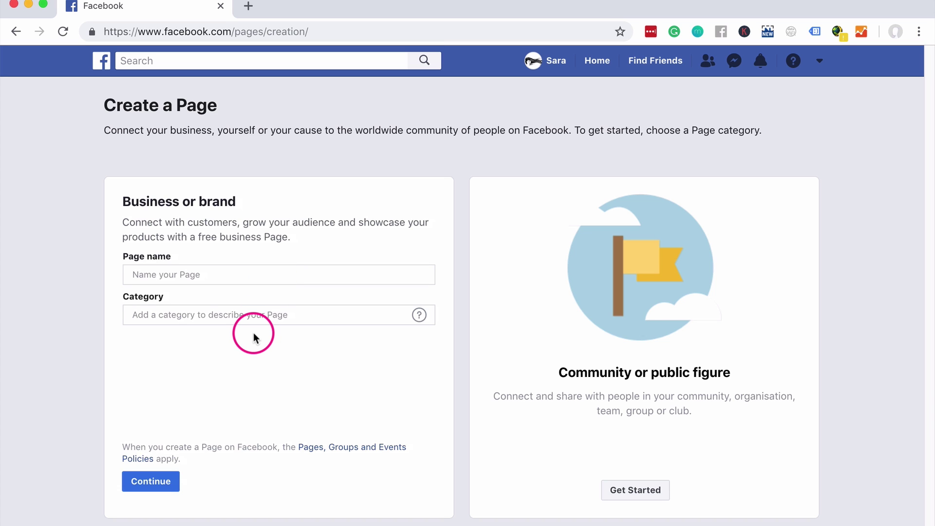
click(237, 277)
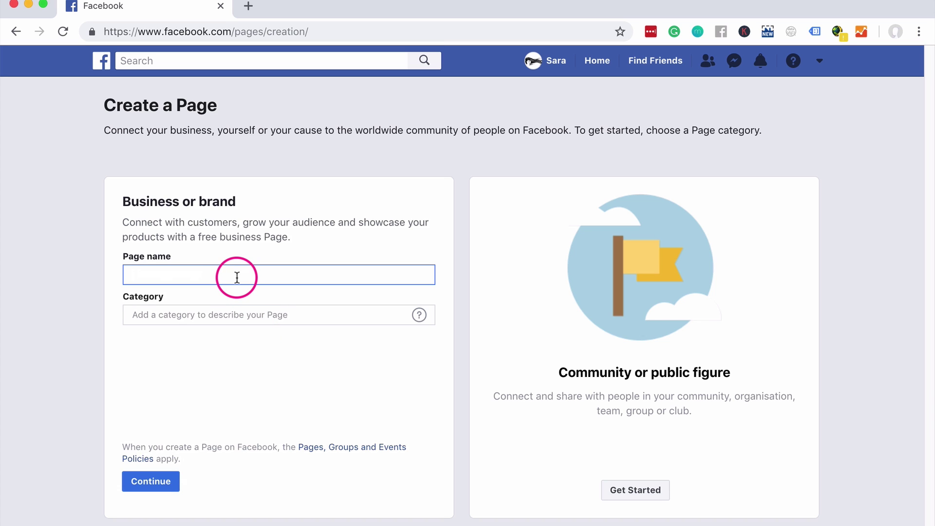
text(P)
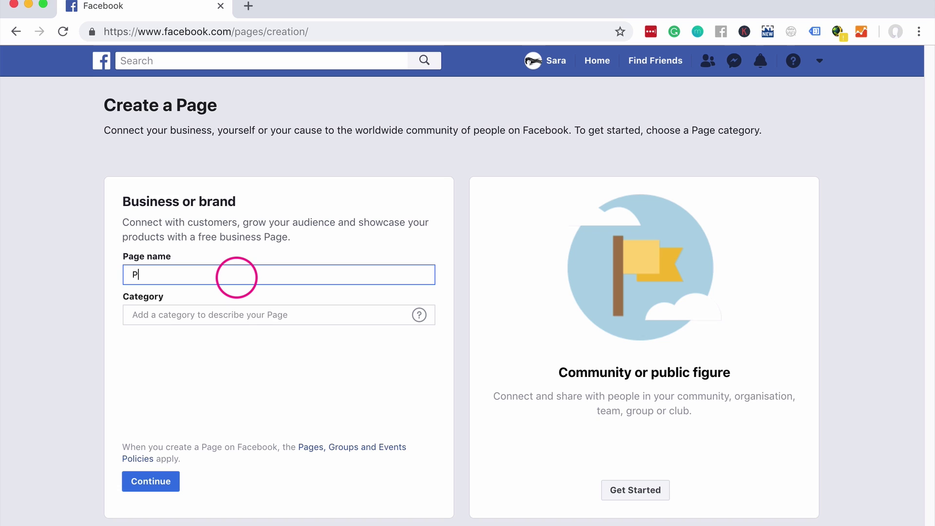
text(a)
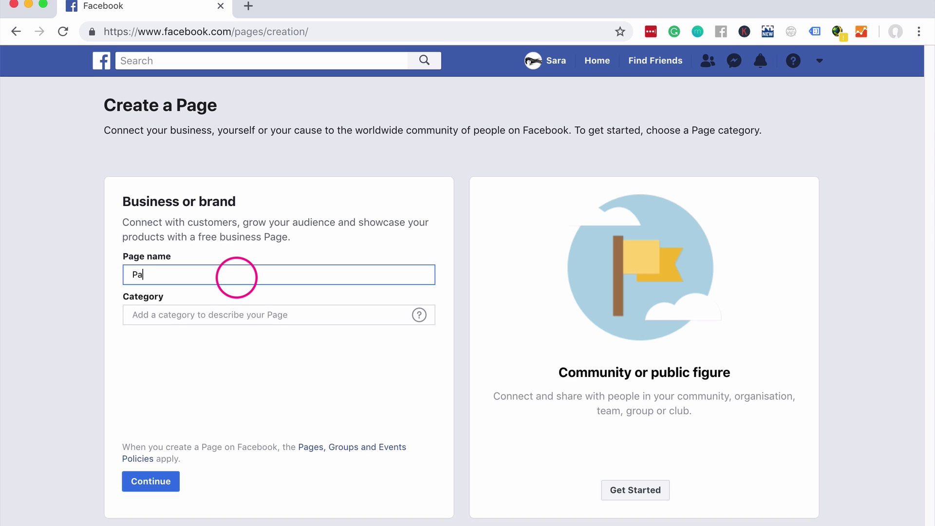
text(rker Creative Studios)
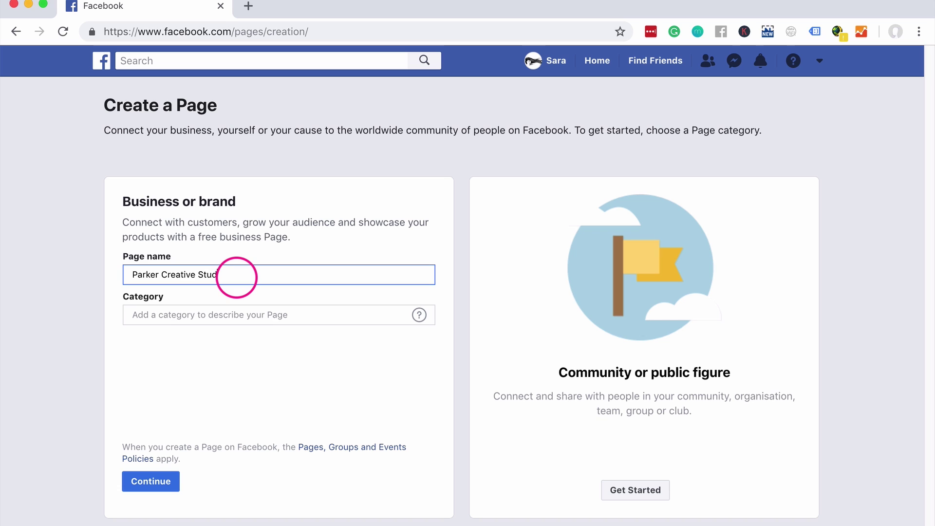
Search the page category suggestions for "se", "Pro" and "hair", clearing the field after each one.
click(249, 319)
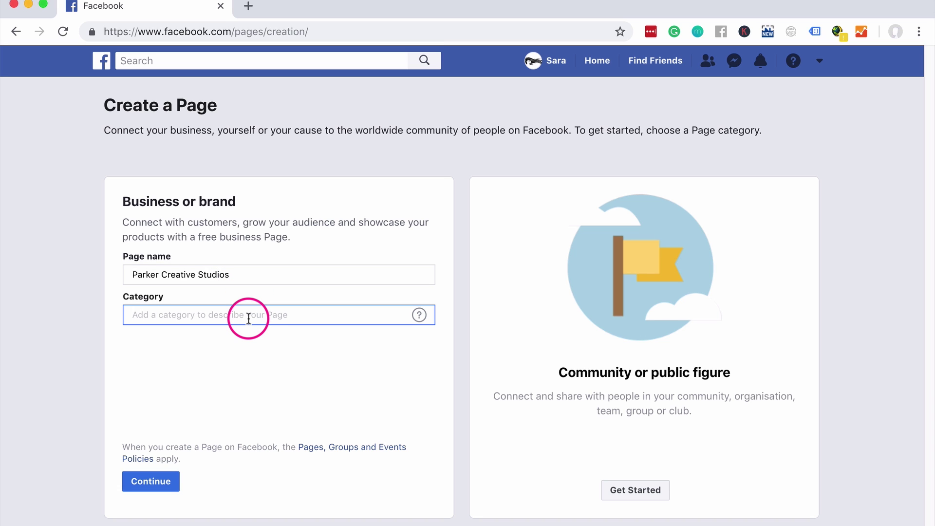
text(se)
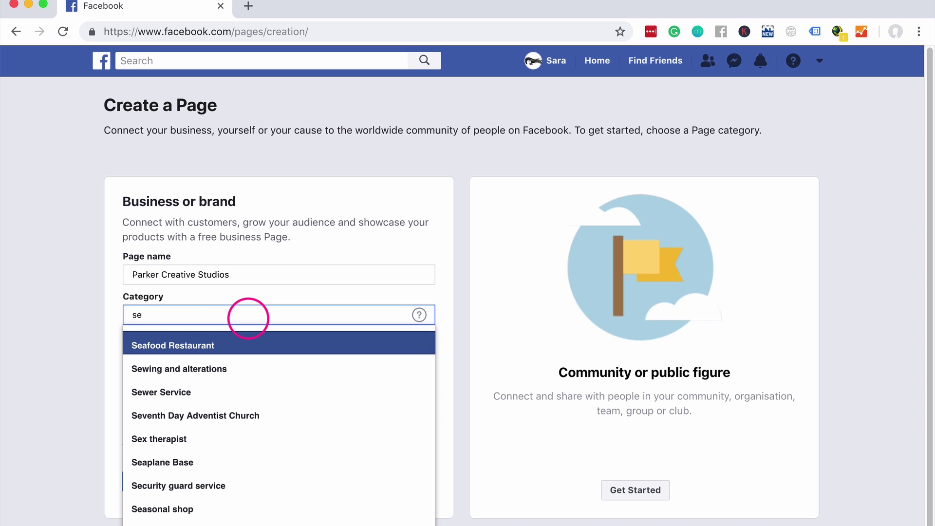
key(BackSpace)
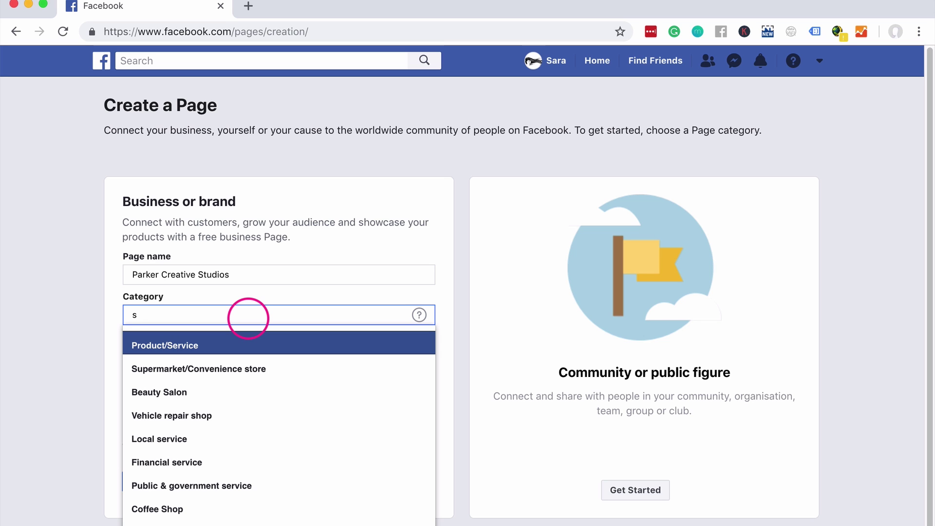
key(BackSpace)
text(Pro)
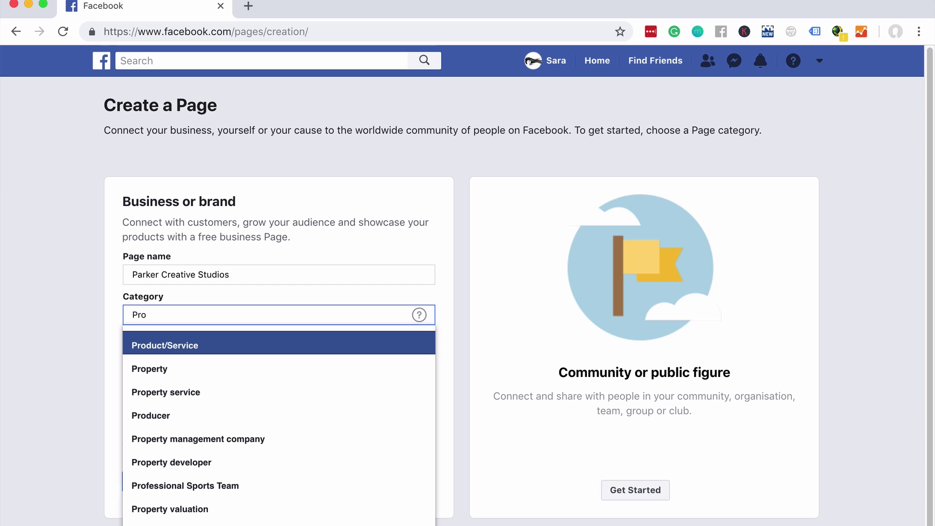
key(BackSpace)
key(BackSpace)
text(hair)
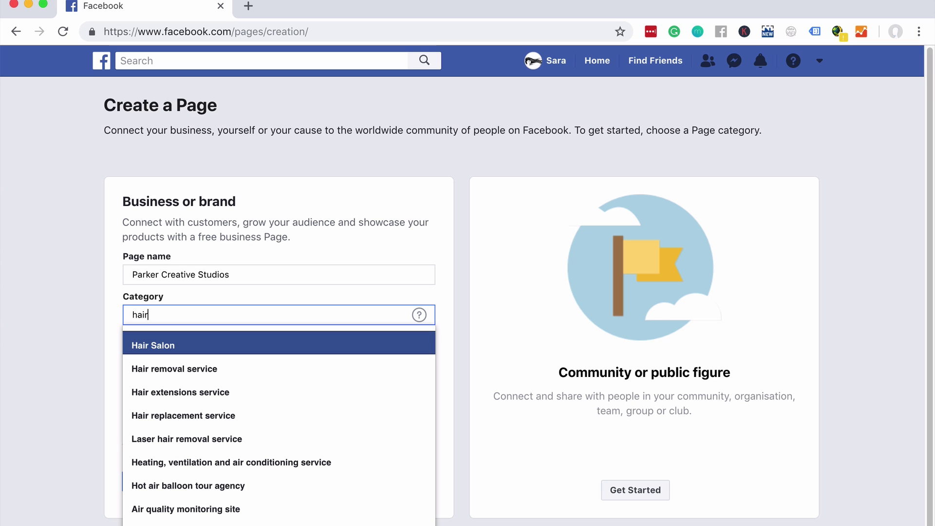
key(BackSpace)
key(BackSpace)
key(BackSpace)
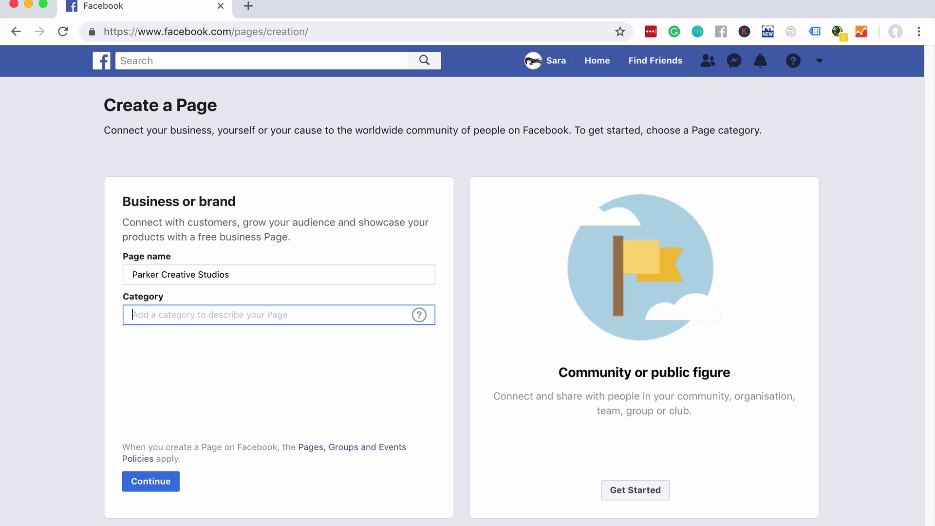
Set the page category to Product/Service and continue with creating the page.
text(pro)
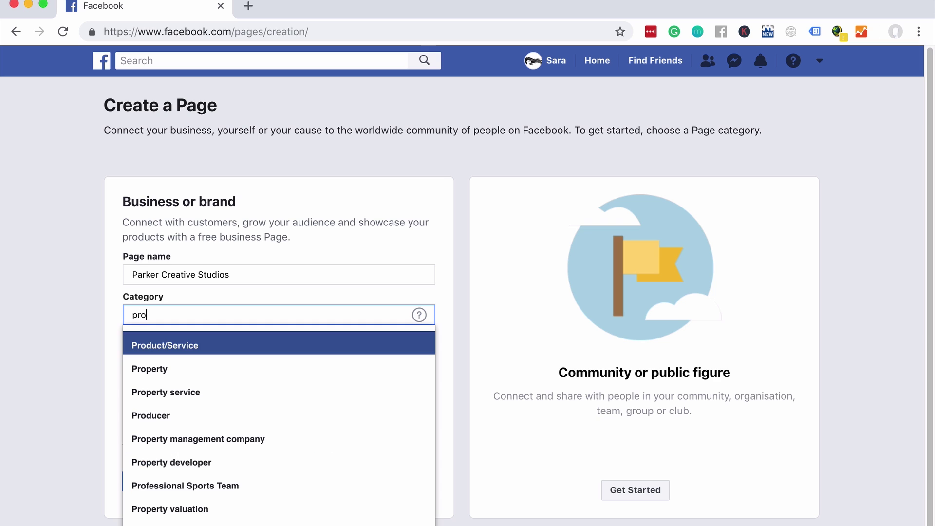
click(236, 345)
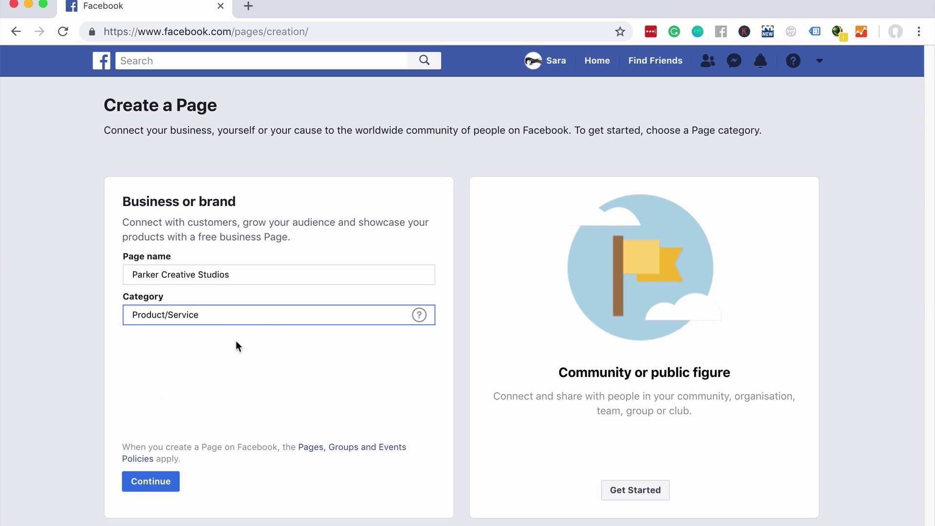
drag(235, 340, 209, 378)
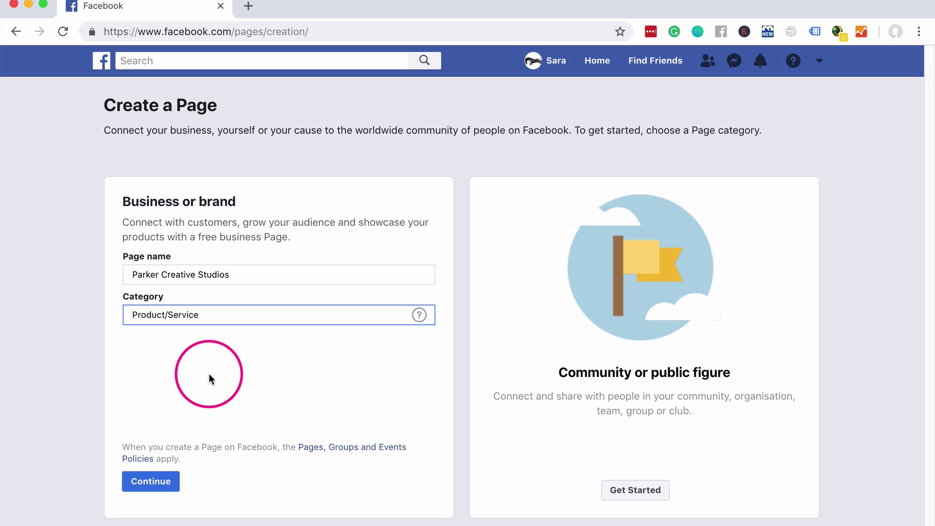
click(148, 485)
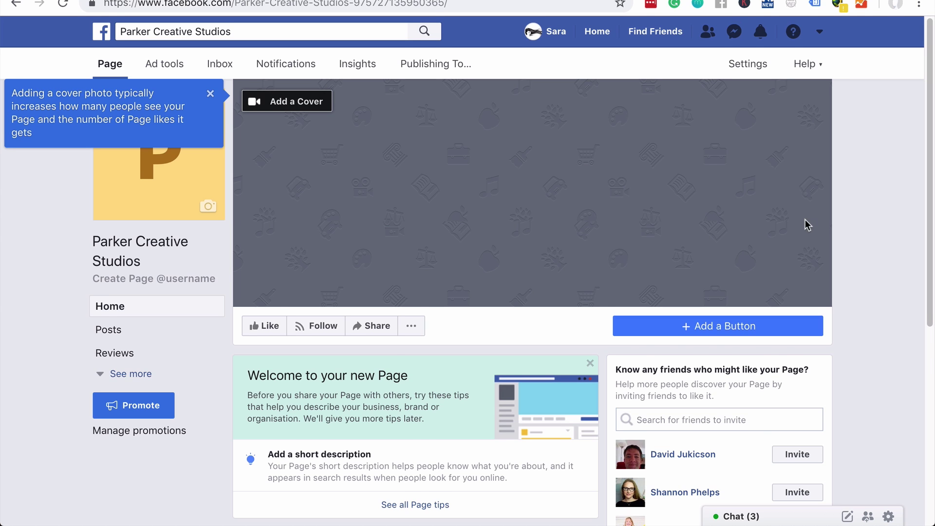
Dismiss the cover photo tip and upload Facebook Profile Image.png from Downloads as the page's profile picture.
click(211, 95)
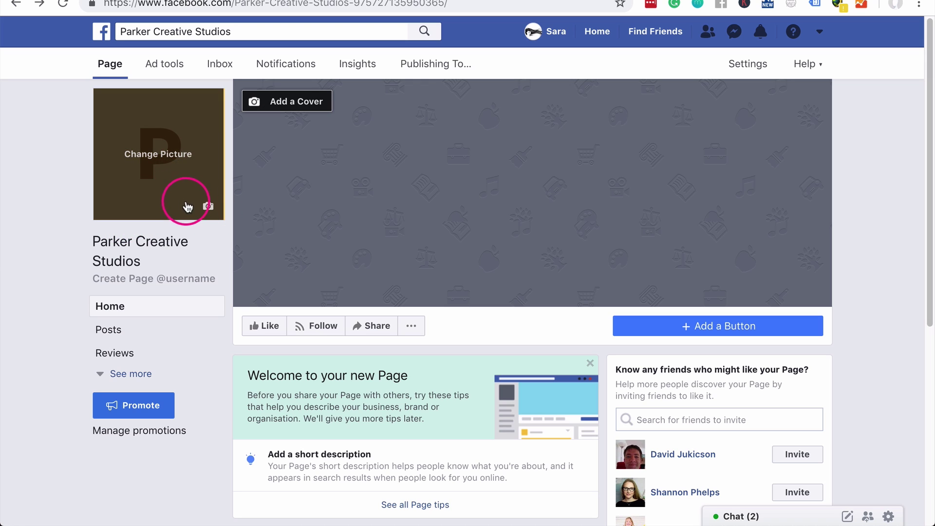
click(209, 207)
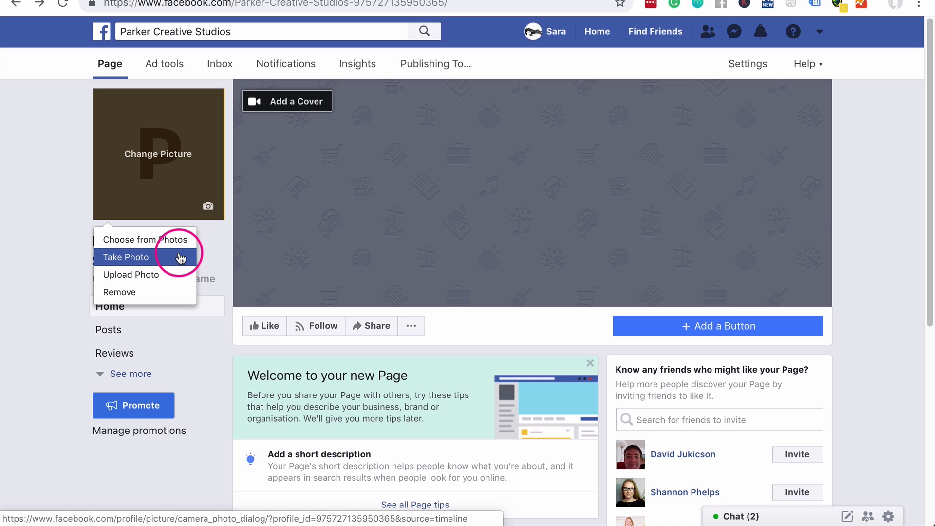
click(142, 276)
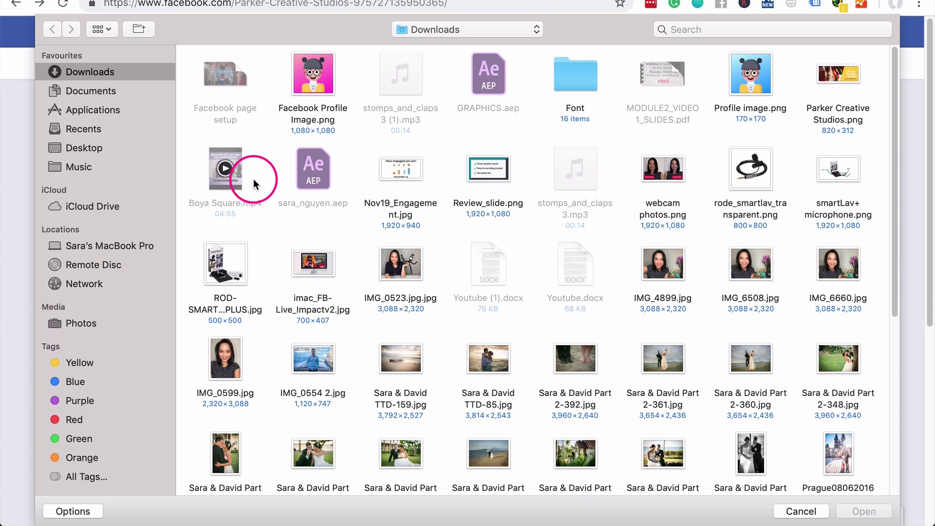
click(316, 122)
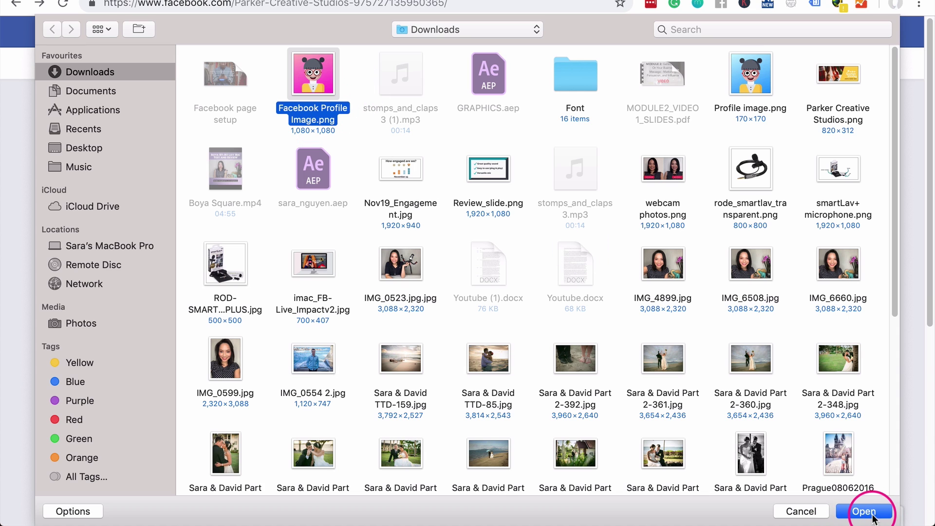
click(866, 511)
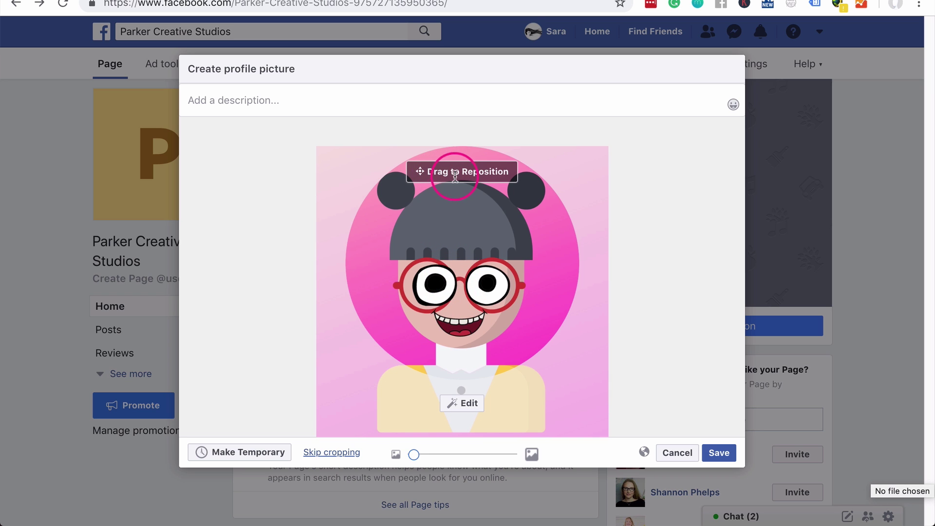
Fit the profile picture in the crop circle at minimum zoom and make it temporary, switching back in 1 day.
drag(479, 335, 509, 317)
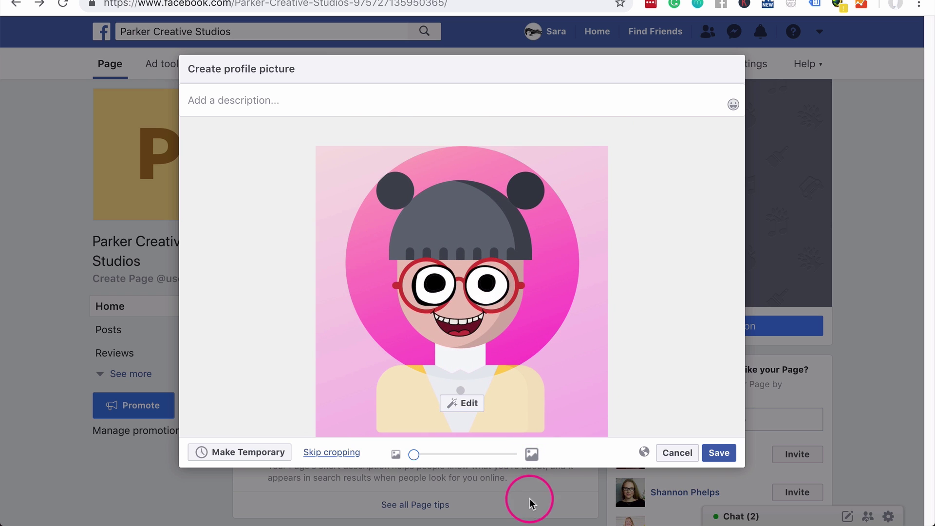
mouse_move(414, 456)
mouse_down()
mouse_move(437, 455)
mouse_move(411, 469)
mouse_move(432, 468)
mouse_move(414, 470)
mouse_up()
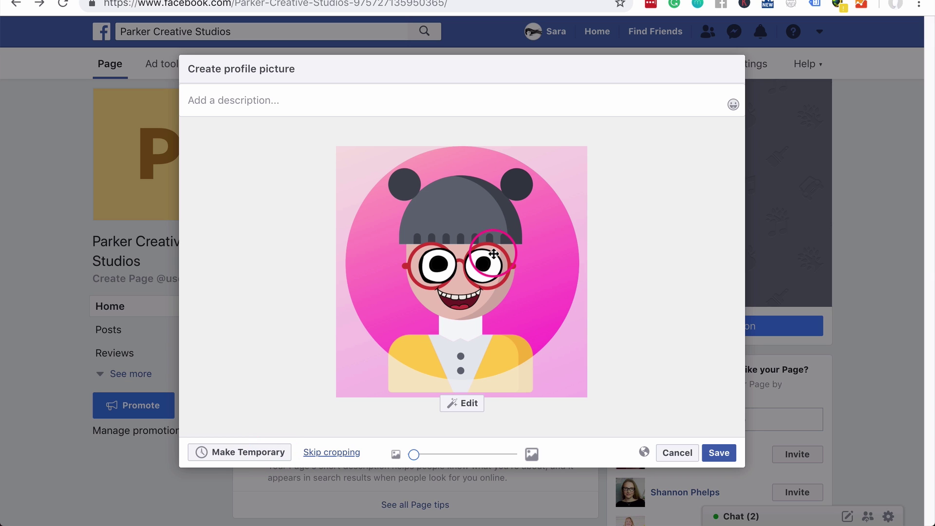
click(243, 452)
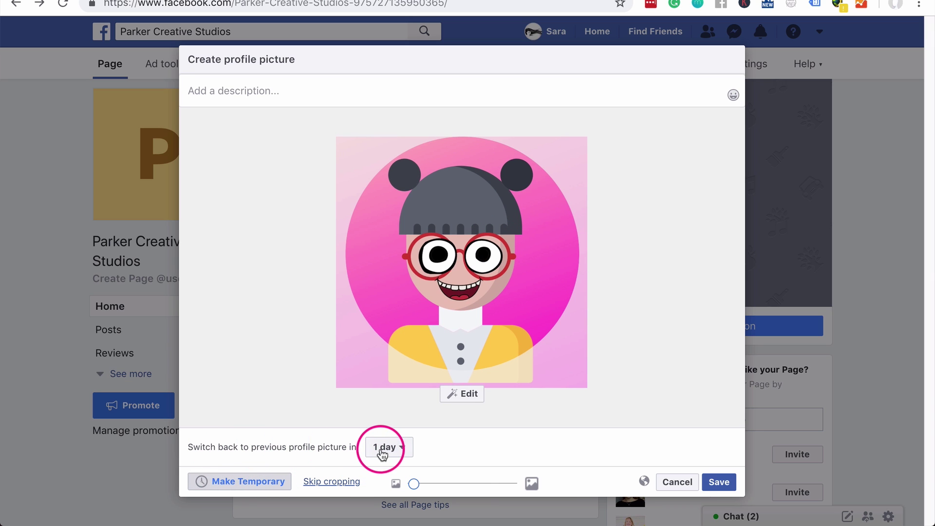
click(400, 451)
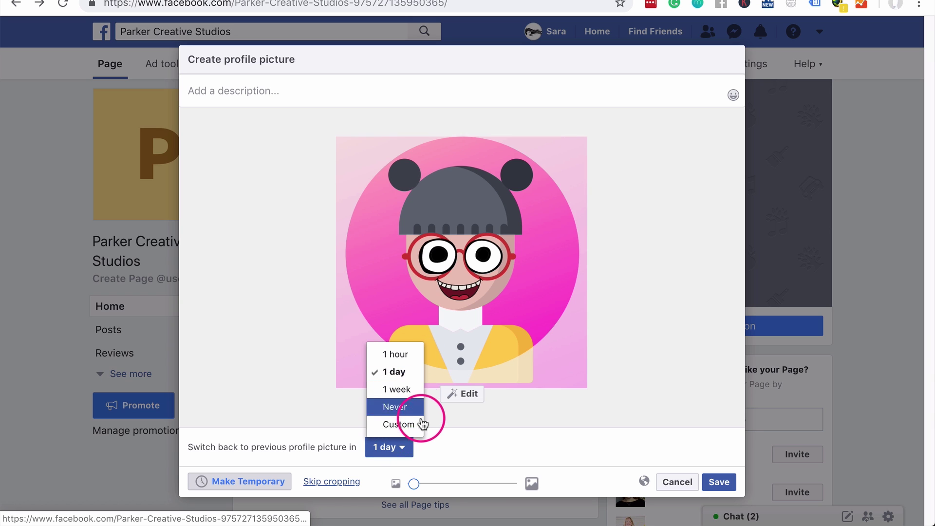
click(539, 452)
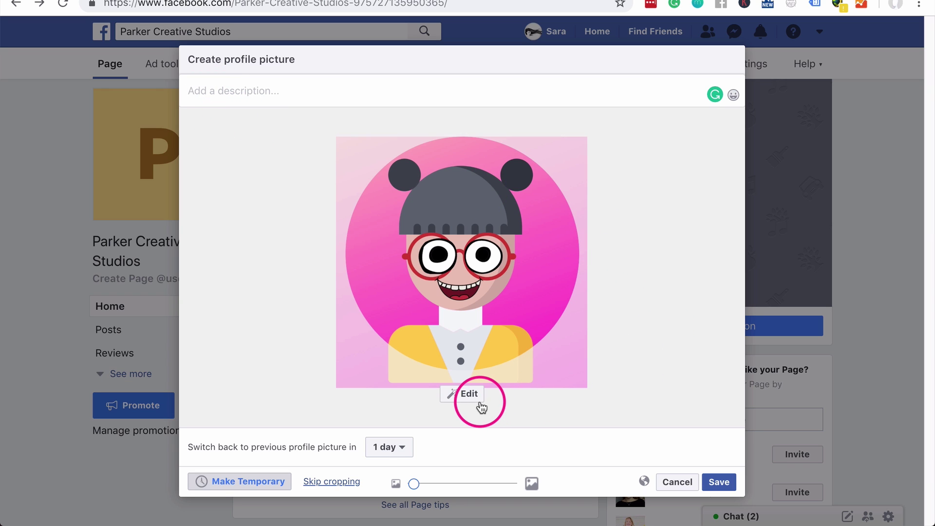
Open the profile picture for editing and preview the Vintage, Winter and greyscale filters, returning to Original.
click(453, 399)
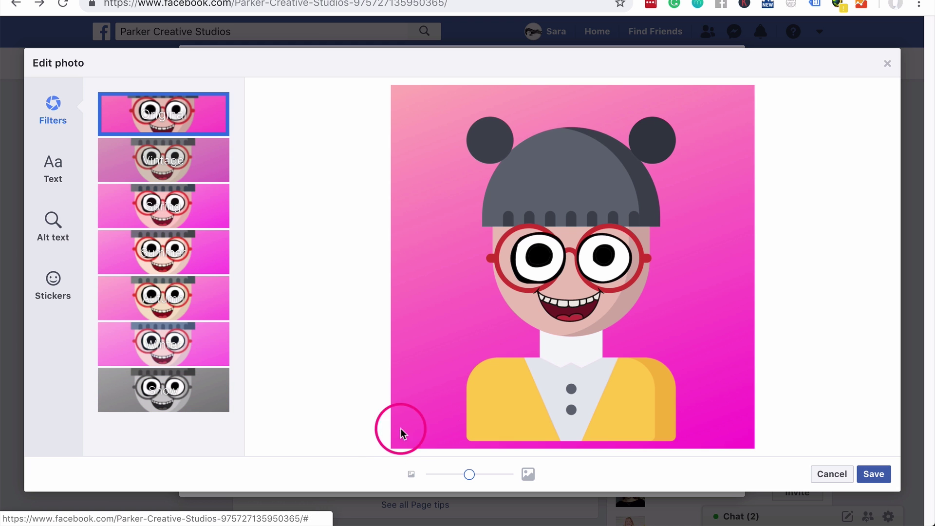
click(190, 171)
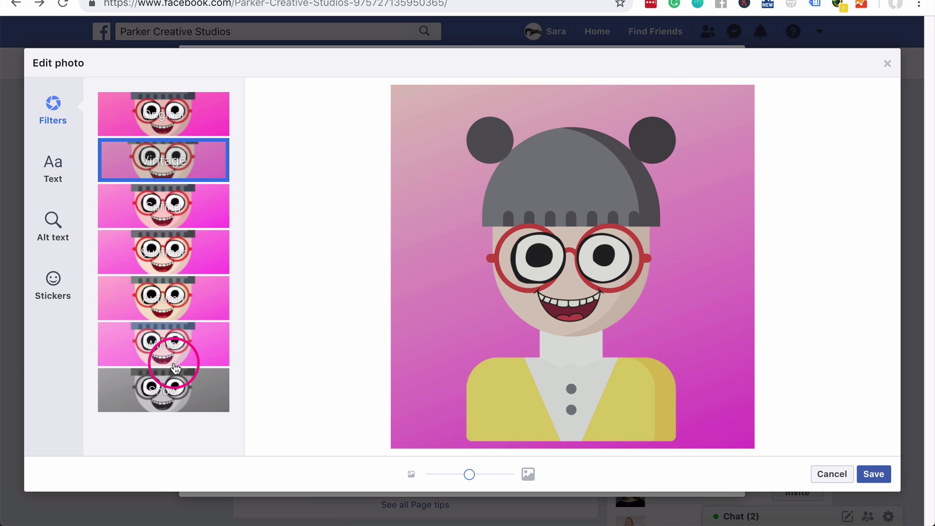
click(175, 367)
click(176, 385)
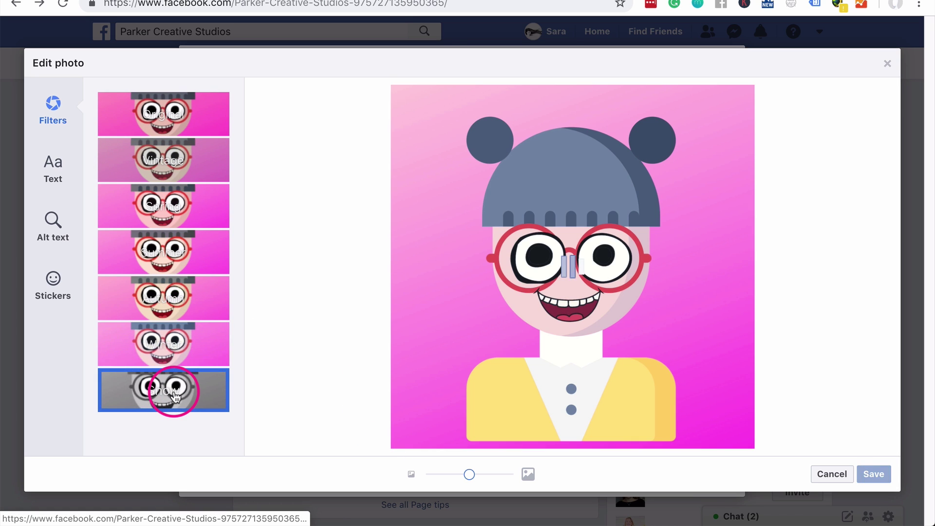
click(181, 127)
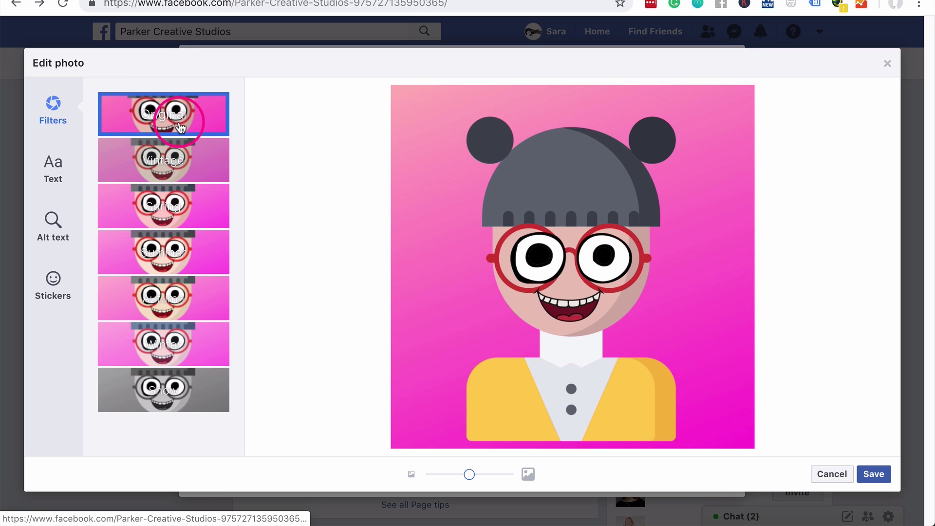
Add the text "hei" to the picture, shrink and tilt its box, and place it beside the character's chin.
click(52, 178)
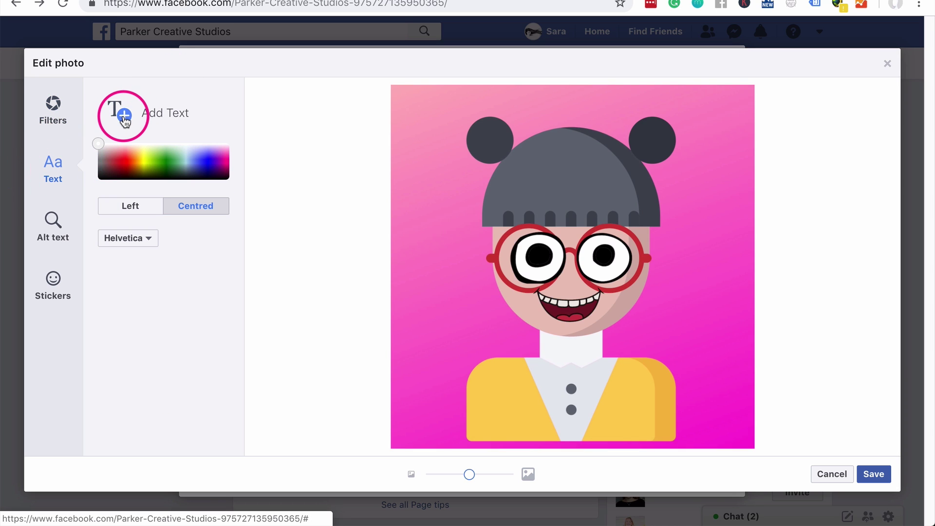
click(124, 117)
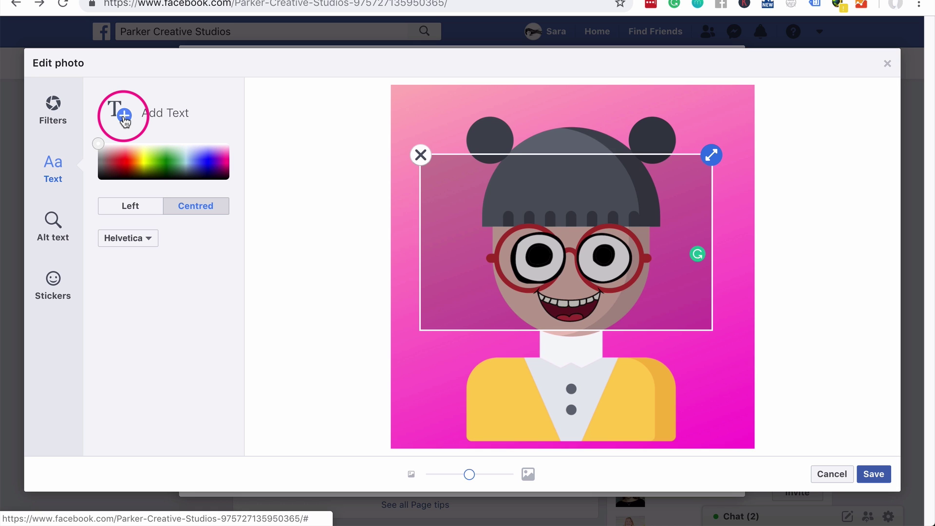
text(hei)
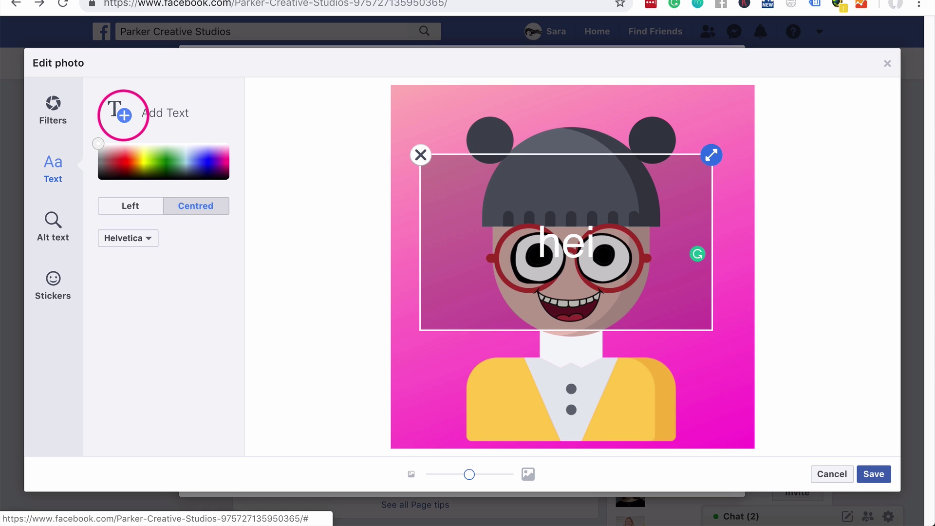
click(482, 175)
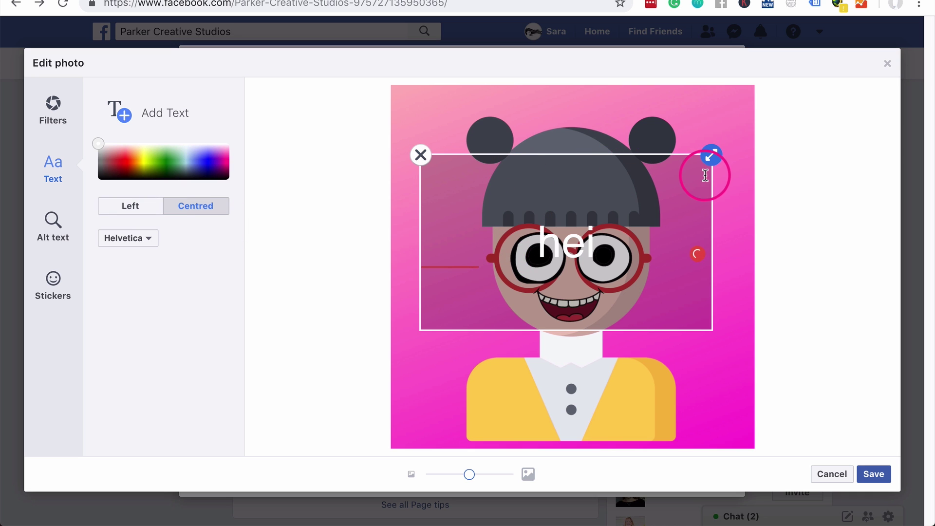
drag(711, 172, 681, 256)
click(644, 291)
drag(643, 291, 720, 338)
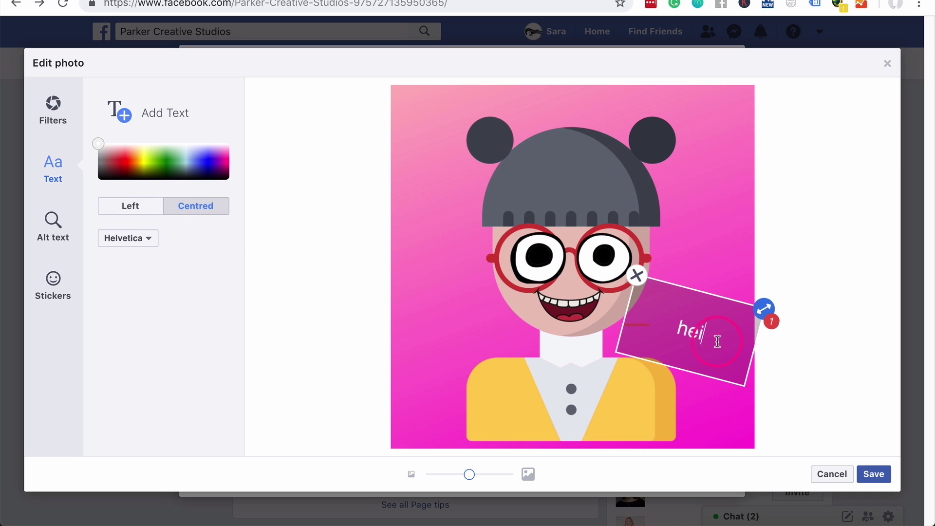
click(308, 267)
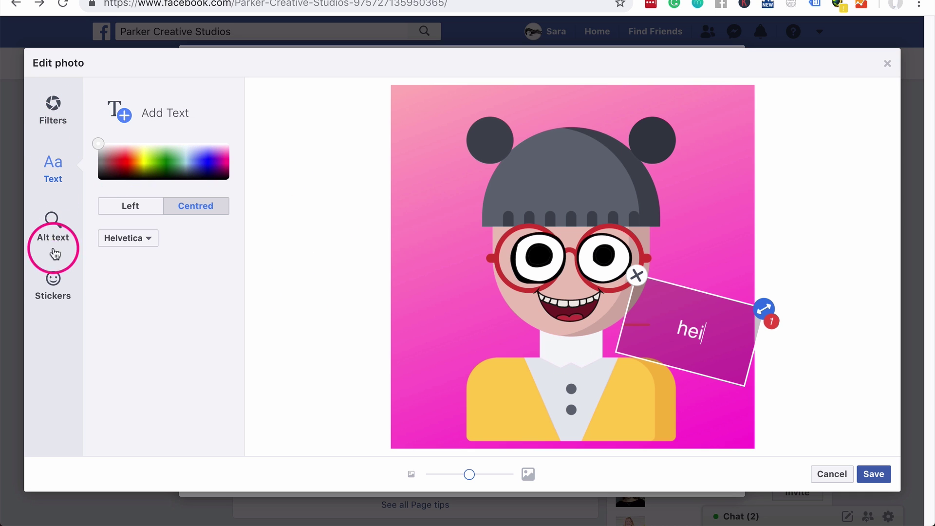
Look at the sticker options, then discard all edits to the photo and save the temporary profile picture.
click(53, 288)
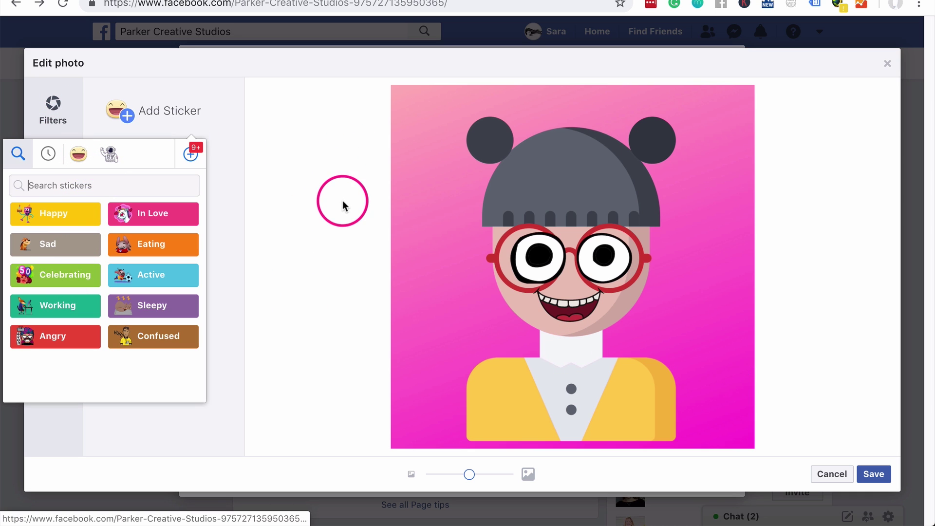
click(342, 213)
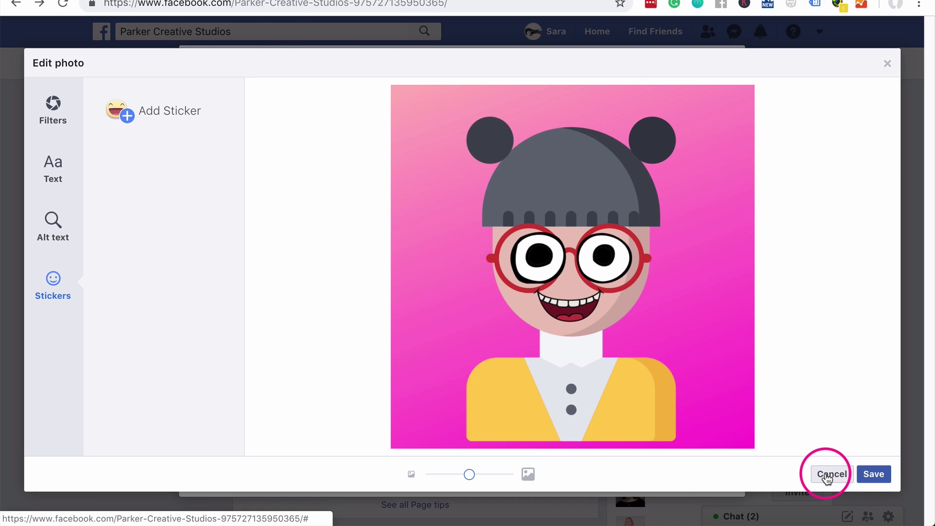
click(827, 477)
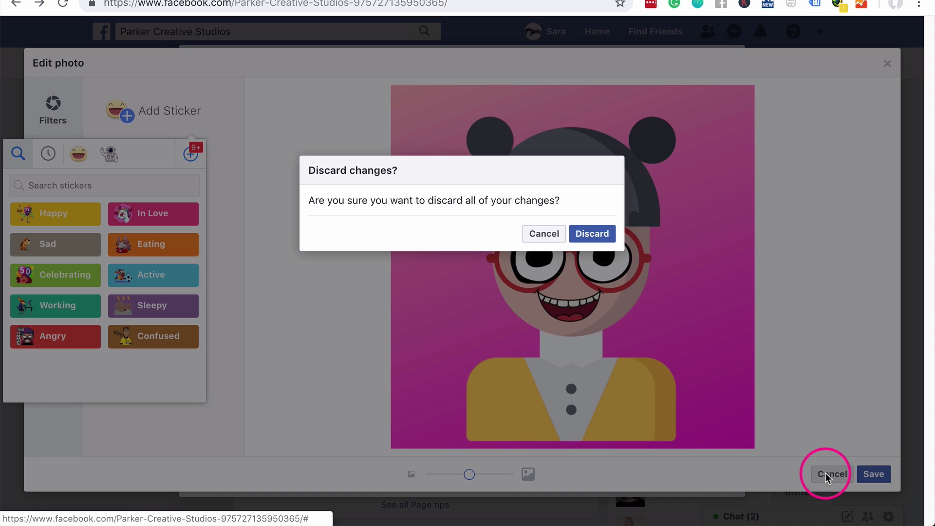
click(592, 234)
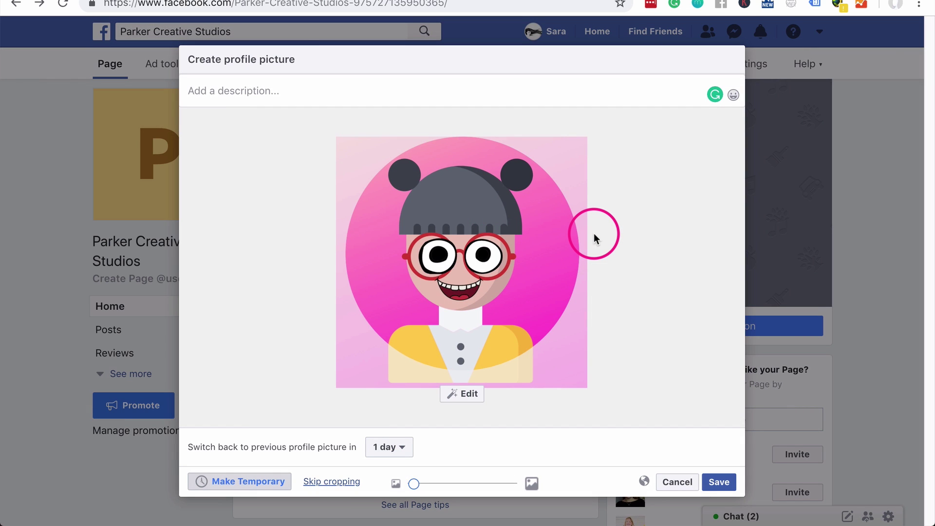
click(720, 481)
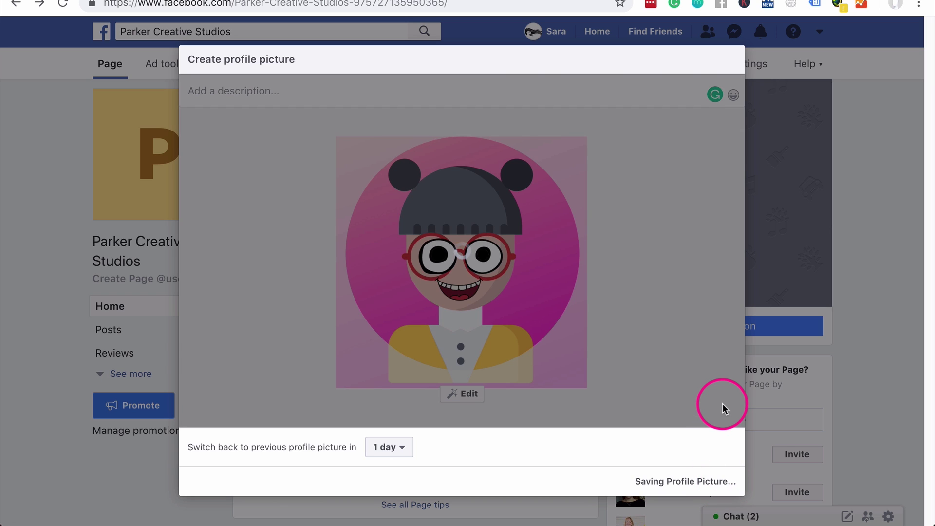
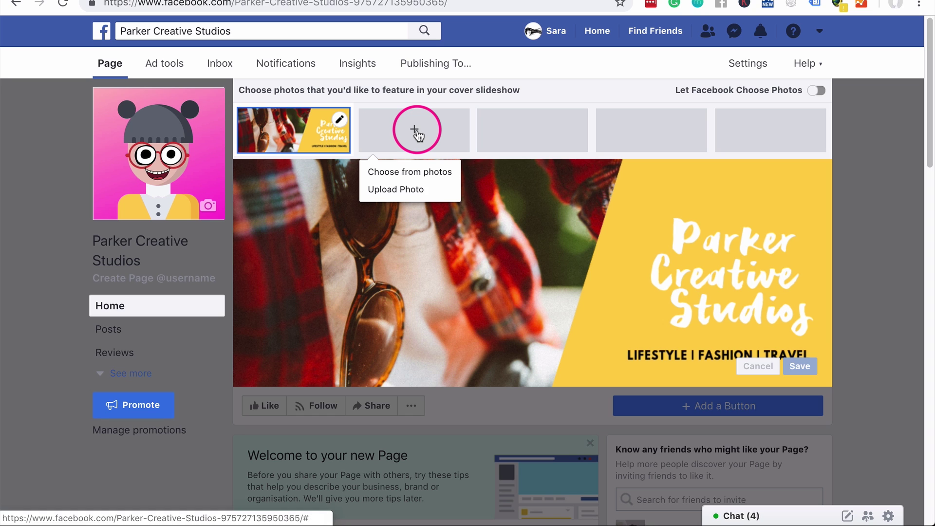
Upload IMG_4899.jpg from Downloads as the second cover slideshow photo, save the slideshow and flip through both slides.
click(413, 190)
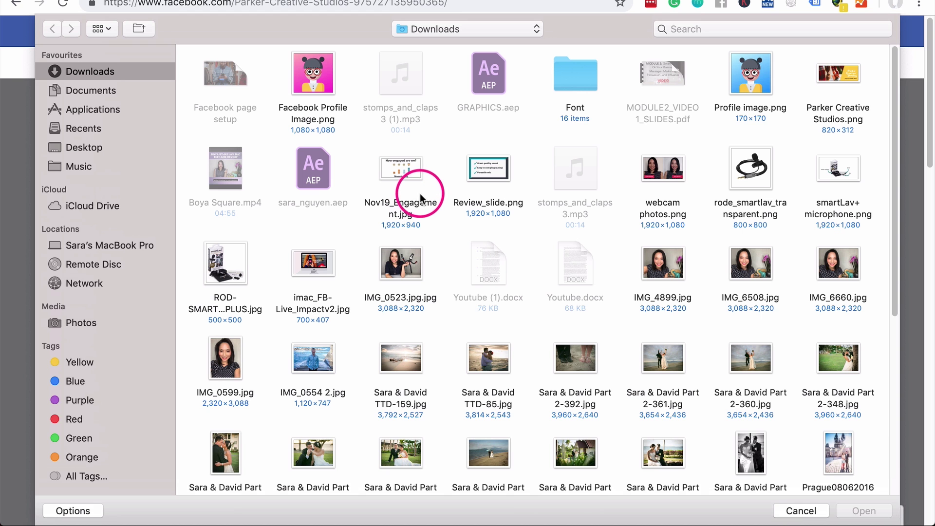
click(672, 272)
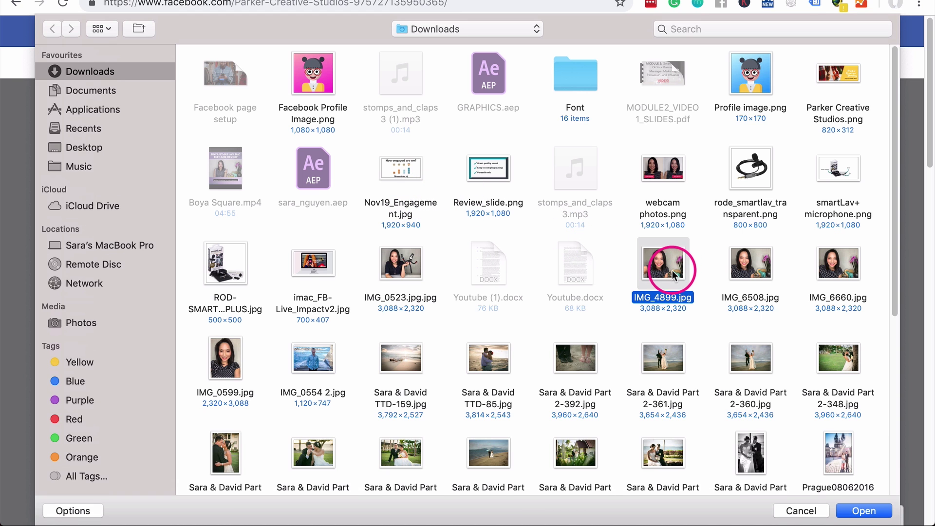
click(864, 511)
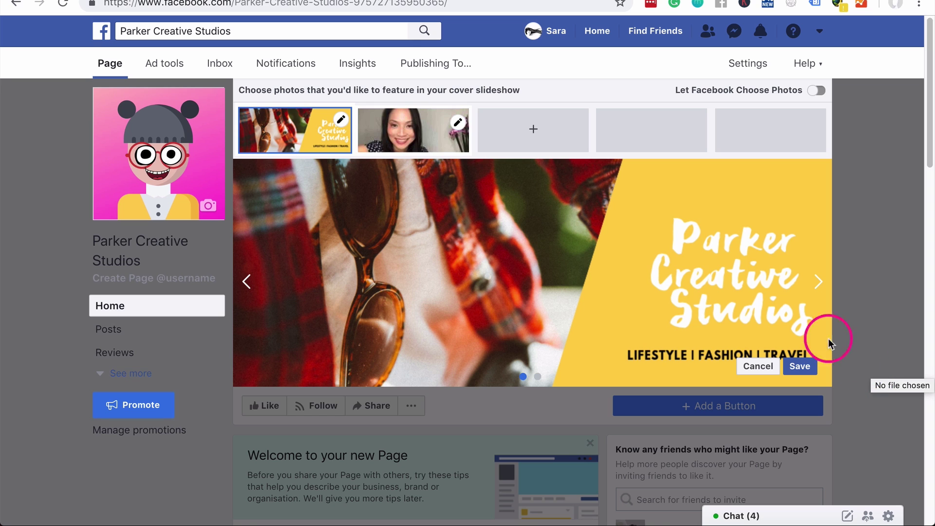
click(802, 369)
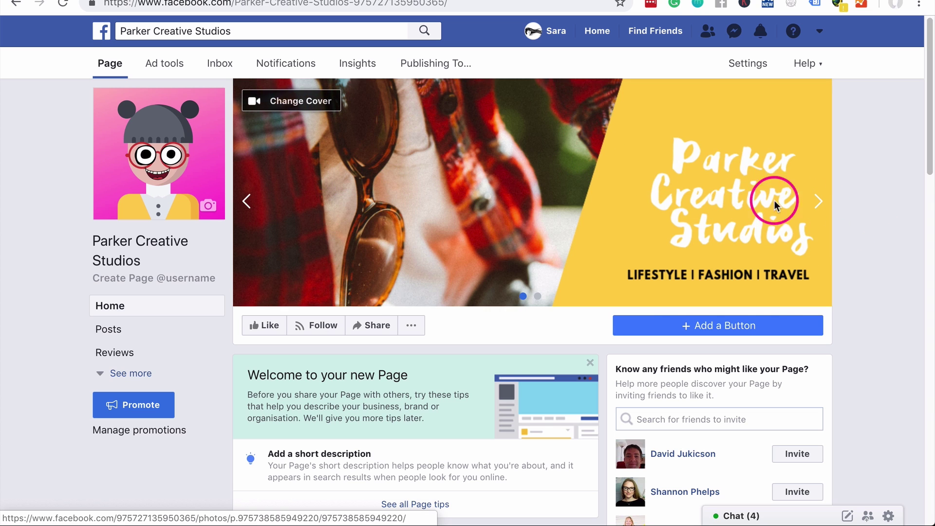
click(819, 202)
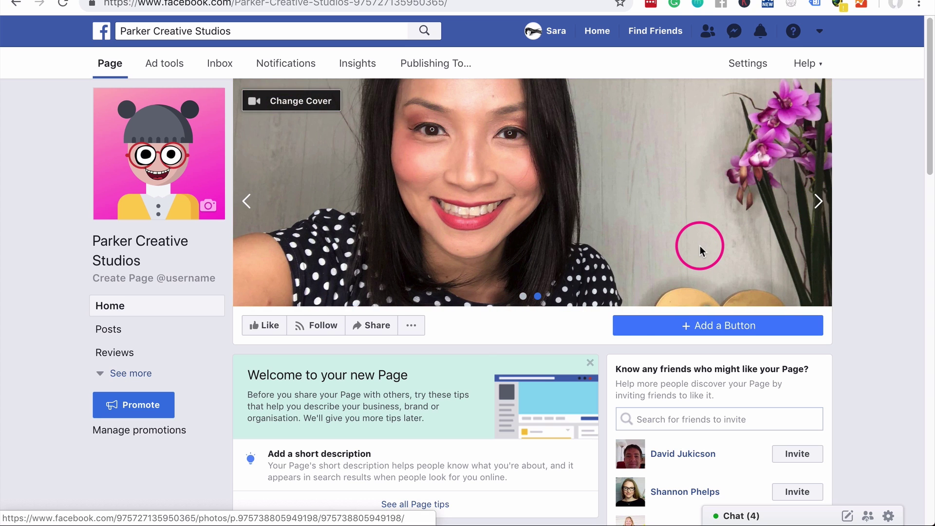
click(246, 201)
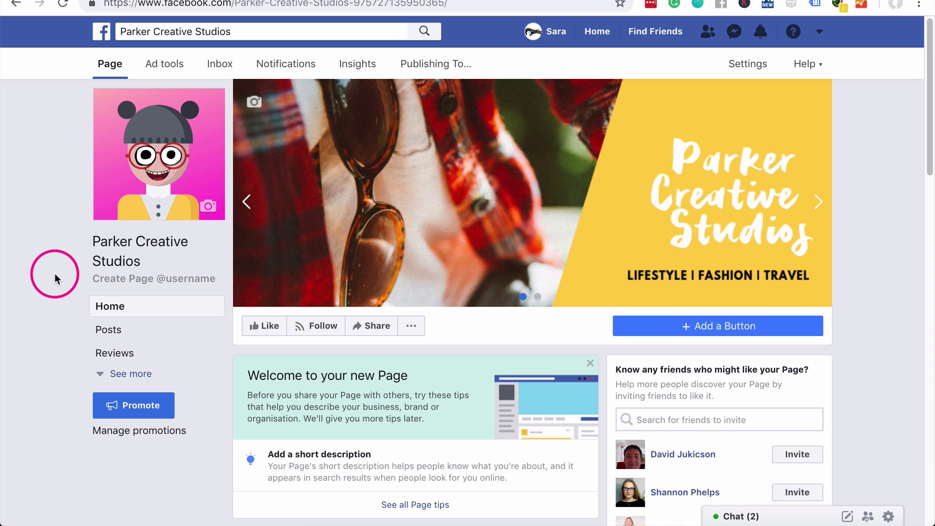
Open the page's username creation form and enter parkercreativestudios as the username.
click(115, 285)
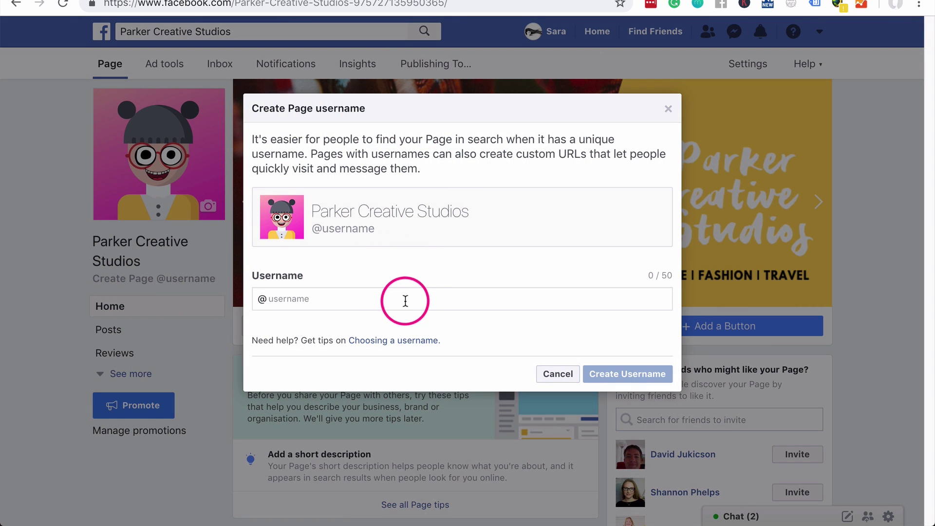
click(318, 301)
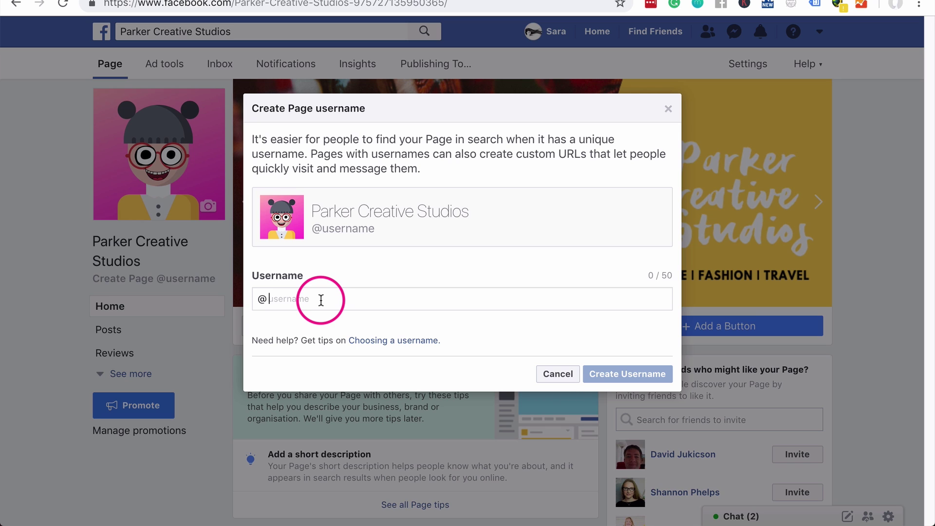
text(park)
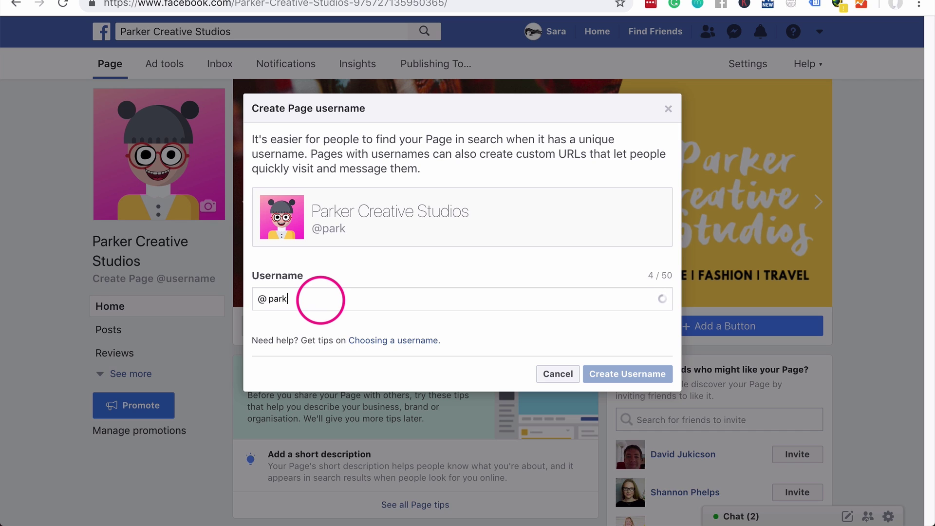
text(ercreative)
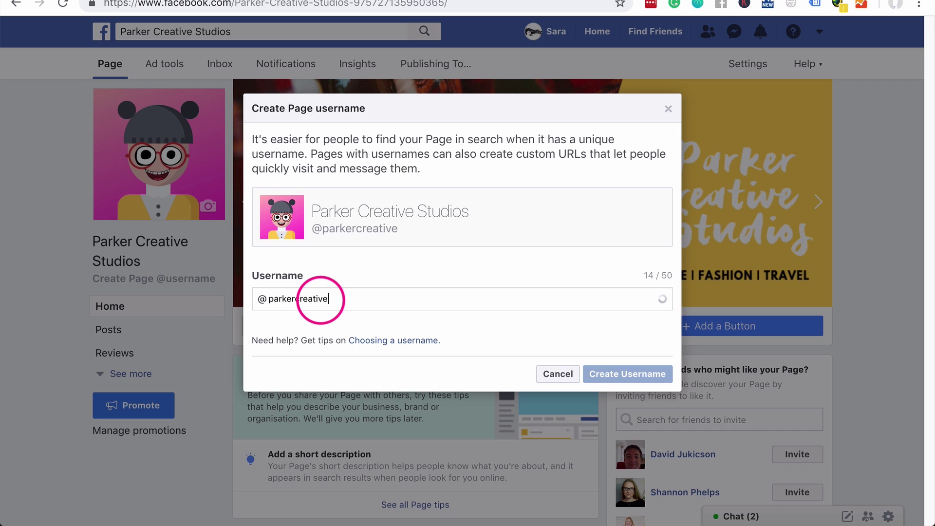
text(studios)
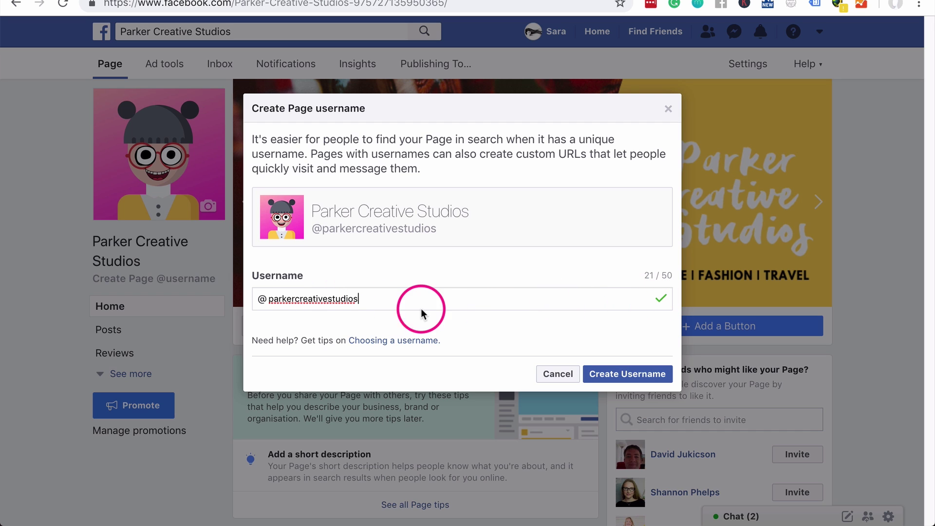
Replace the entered username with parker to test whether it is available.
drag(271, 299, 405, 308)
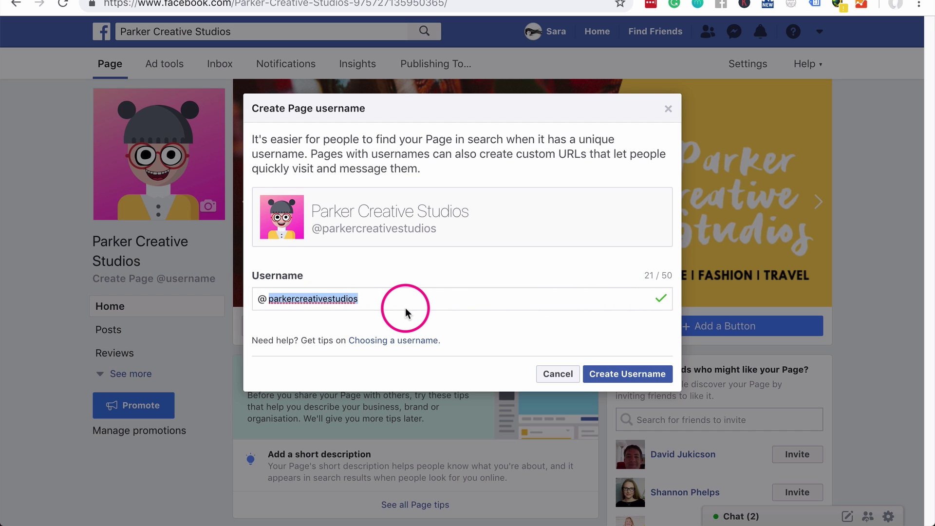
key(BackSpace)
text(parker)
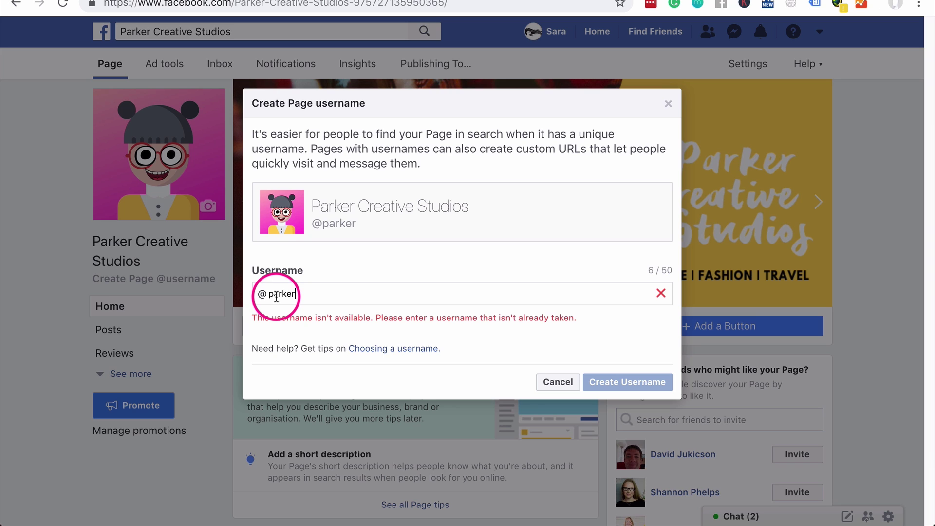
Set the page username to parkercreativestudios, create it and close the confirmation.
double_click(277, 295)
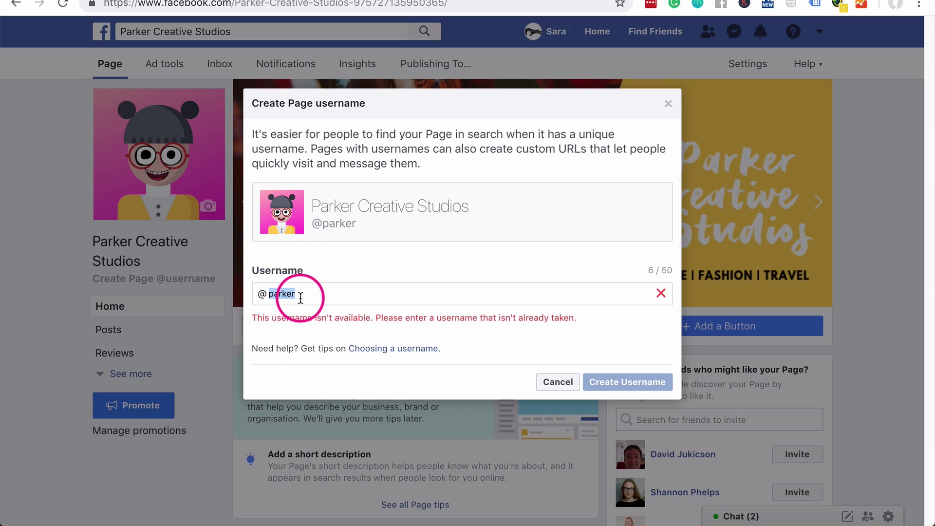
text(parkercre)
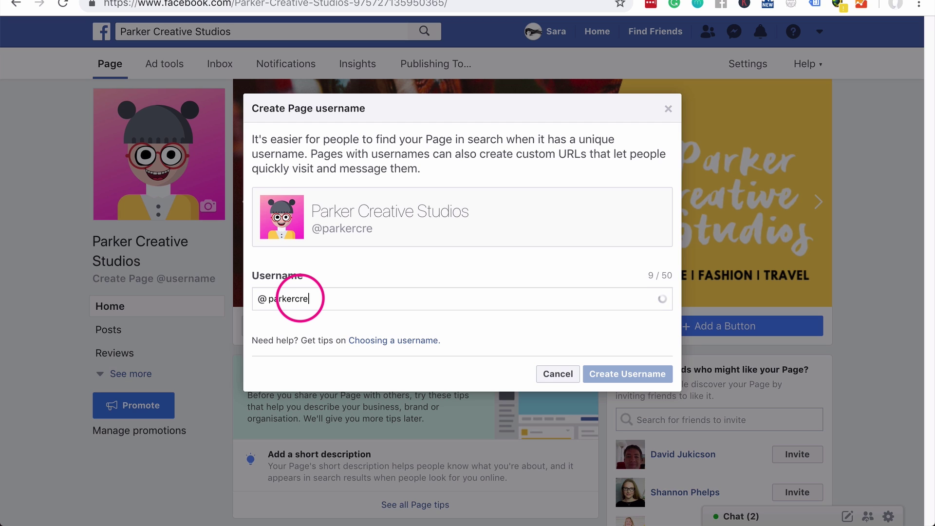
text(ativestudio)
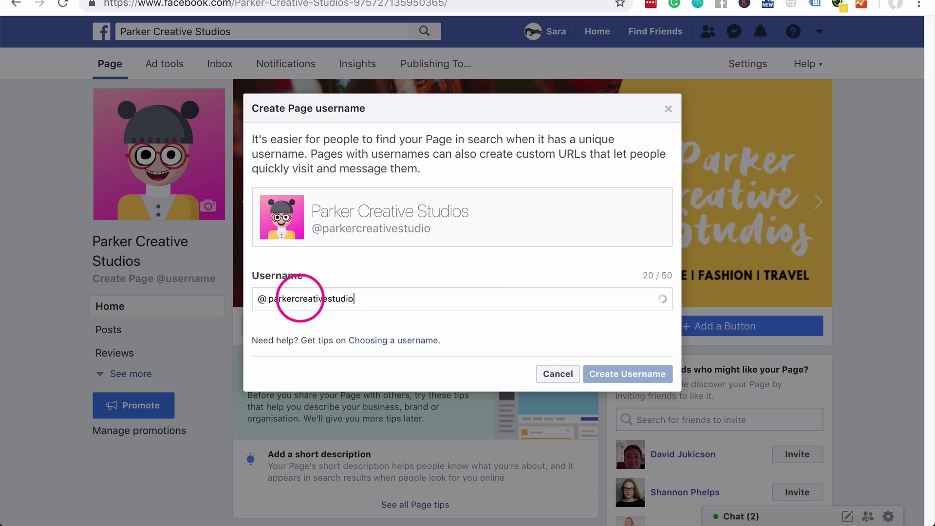
text(s)
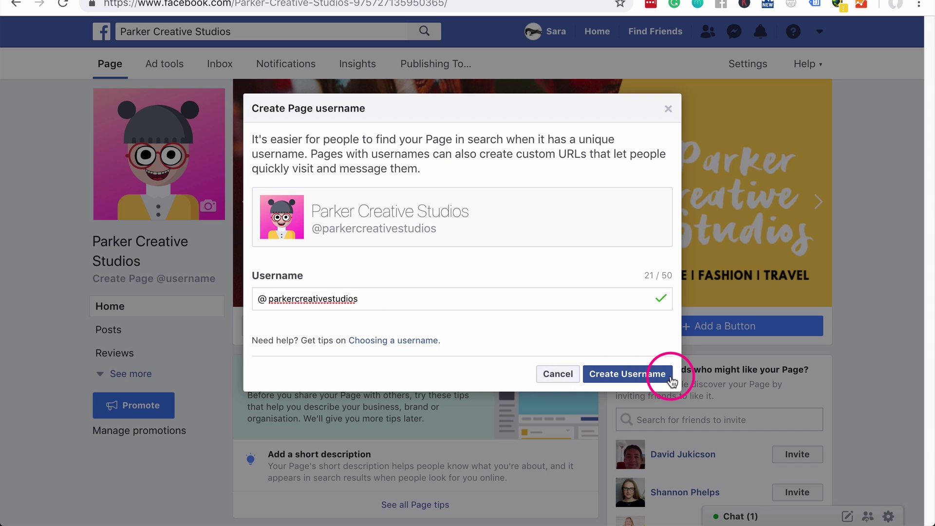
click(652, 374)
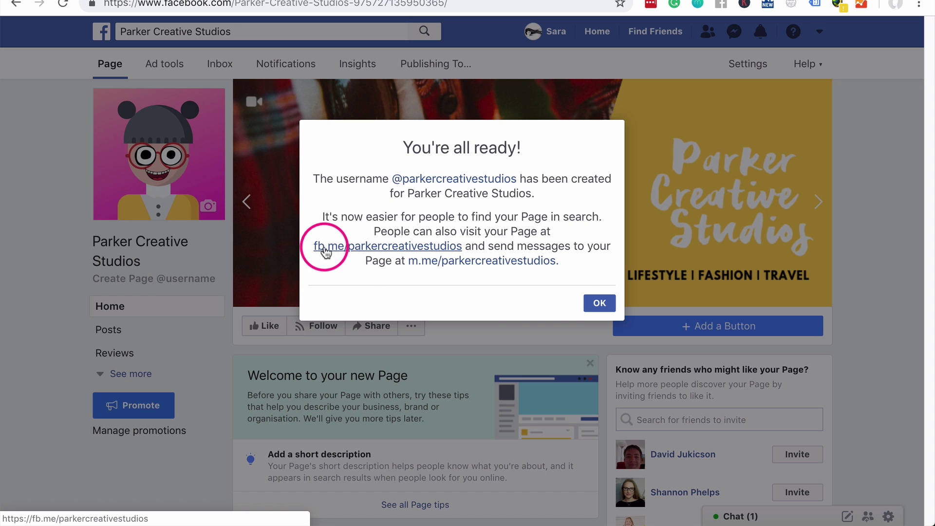
click(600, 303)
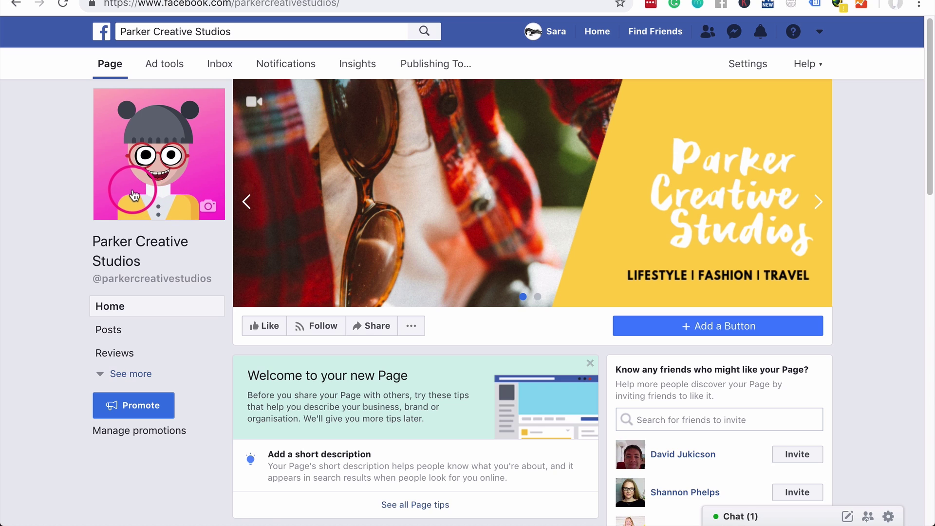
mouse_move(355, 194)
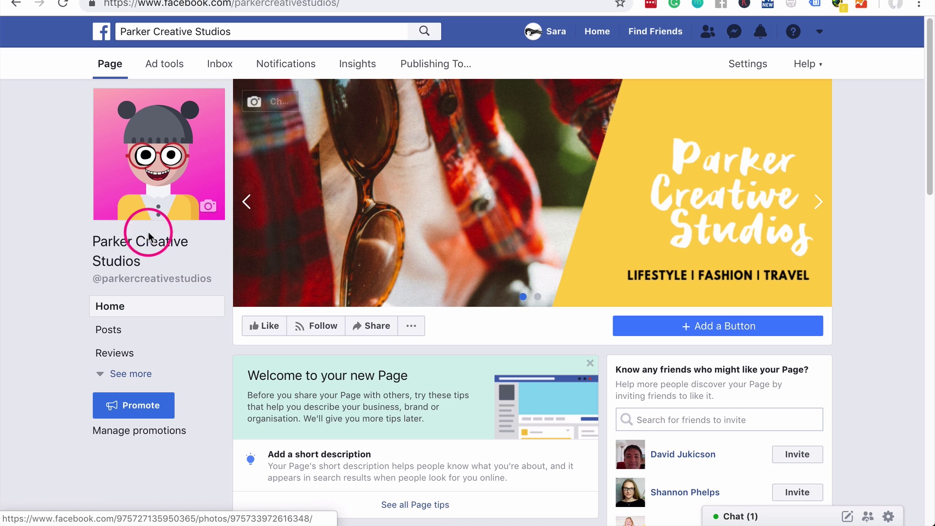
mouse_move(166, 283)
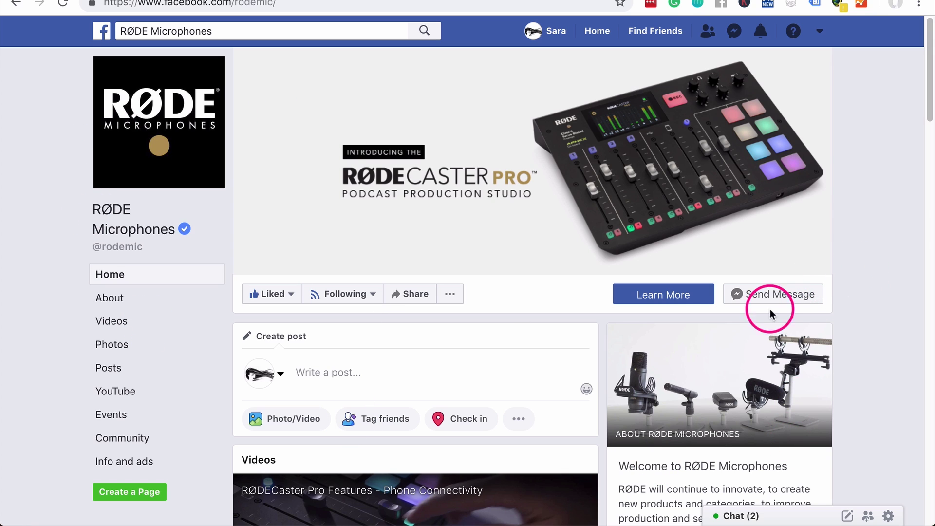
Follow the Learn More button on the RØDE Microphones page, look through the My RØDE Reel site and return to Facebook.
click(658, 297)
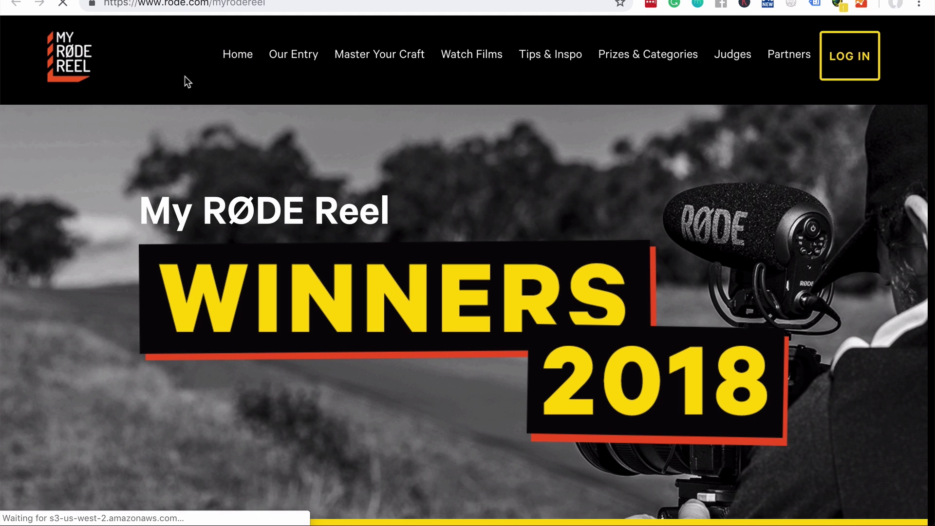
scroll(454, 414, down, 15)
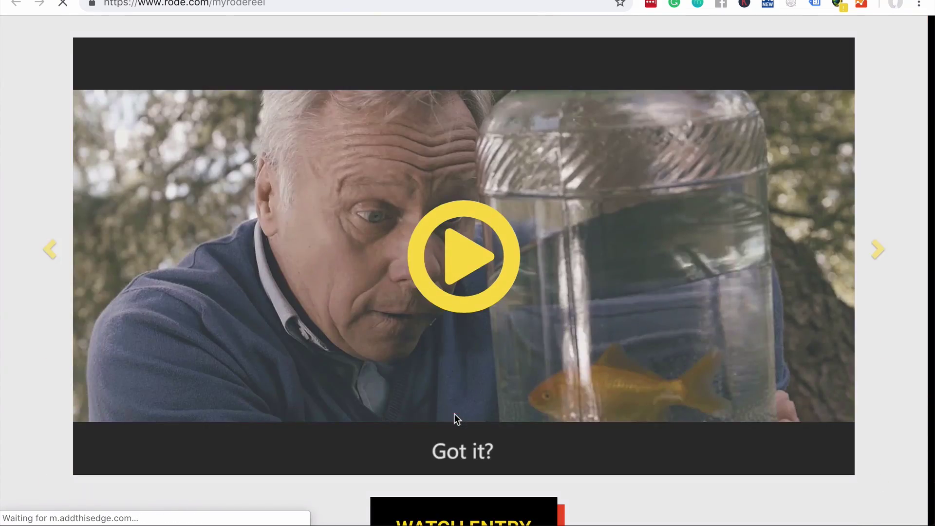
scroll(454, 414, down, 16)
scroll(454, 413, up, 17)
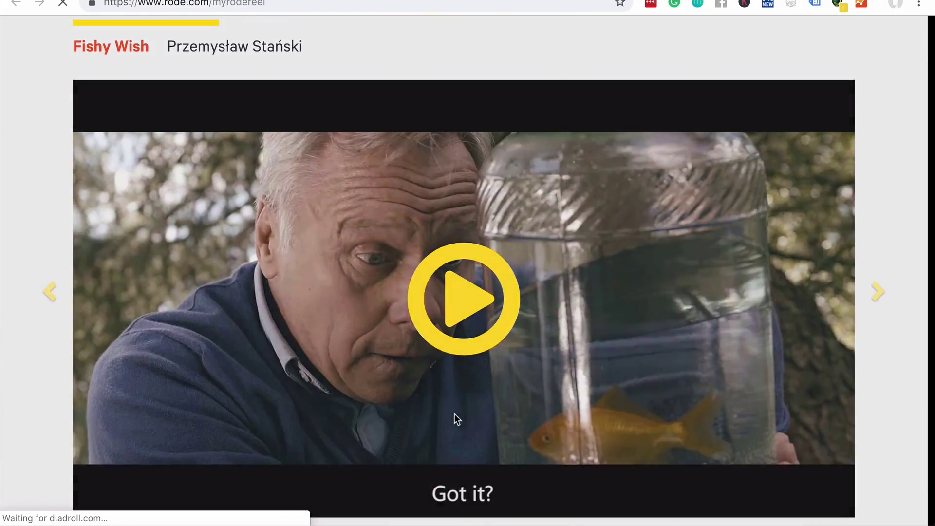
scroll(455, 414, up, 15)
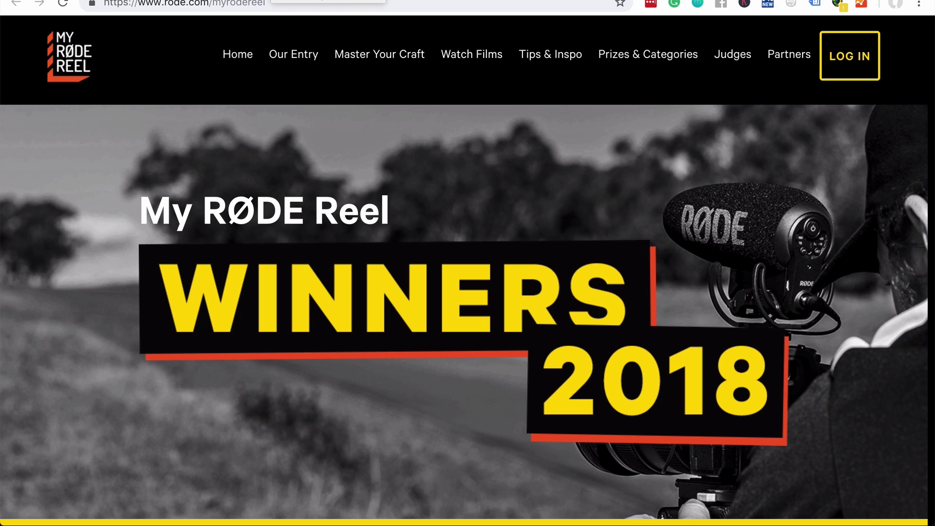
click(272, 1)
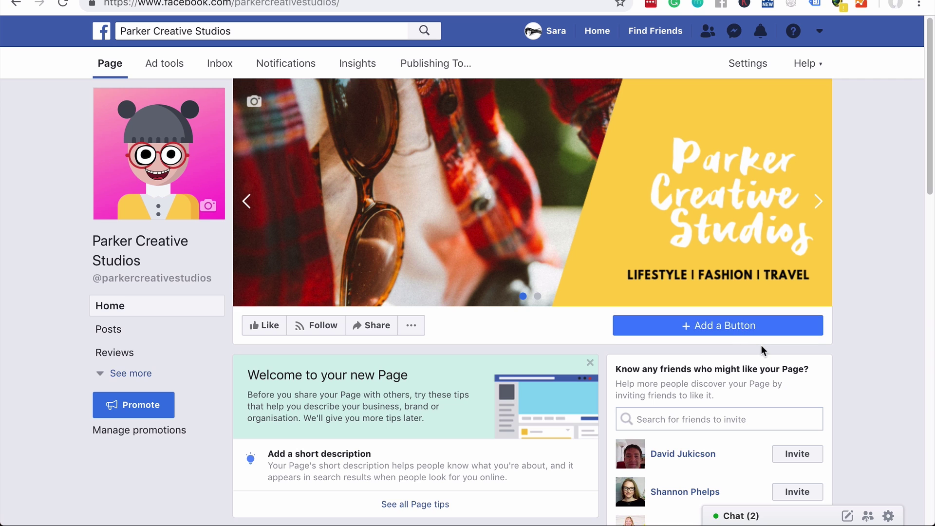
Start adding a page button, review the button categories and choose Learn More from the options for learning about the business.
click(692, 326)
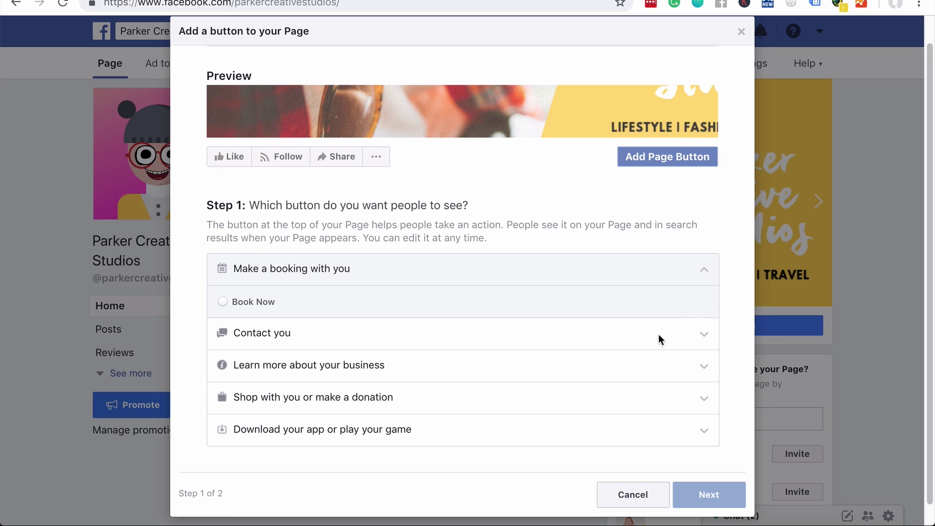
click(702, 334)
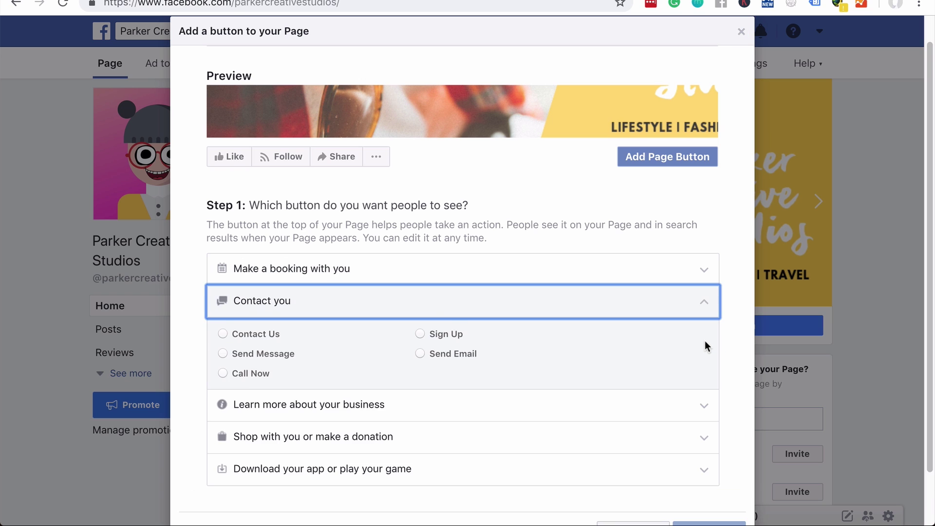
scroll(705, 341, down, 1)
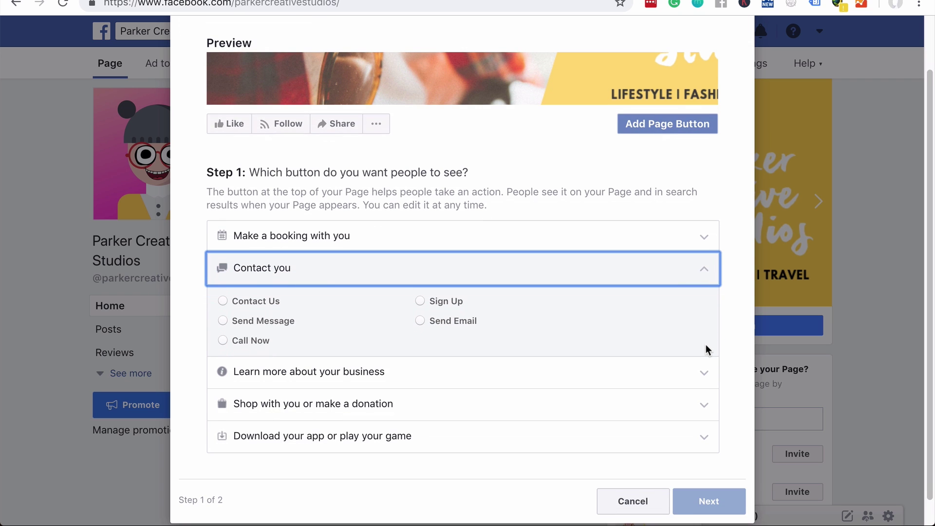
click(706, 373)
click(699, 383)
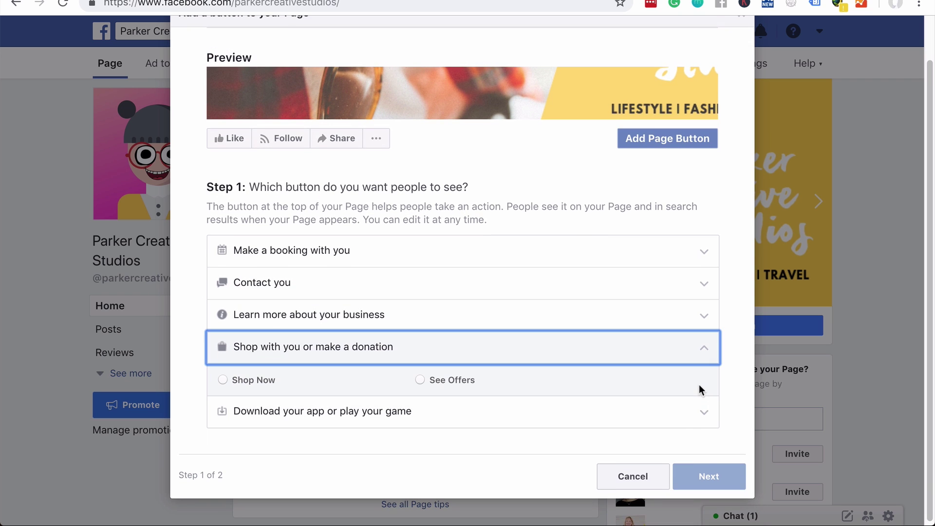
click(706, 413)
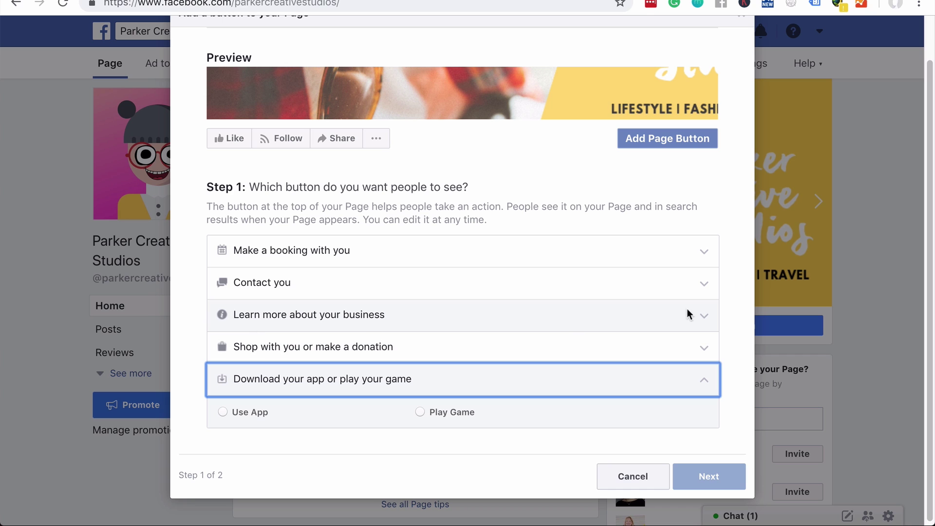
click(706, 316)
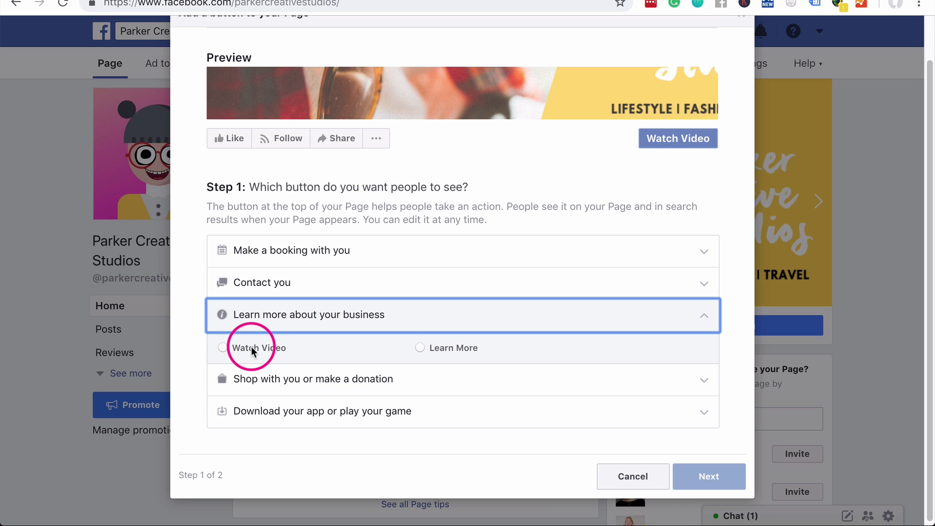
click(420, 347)
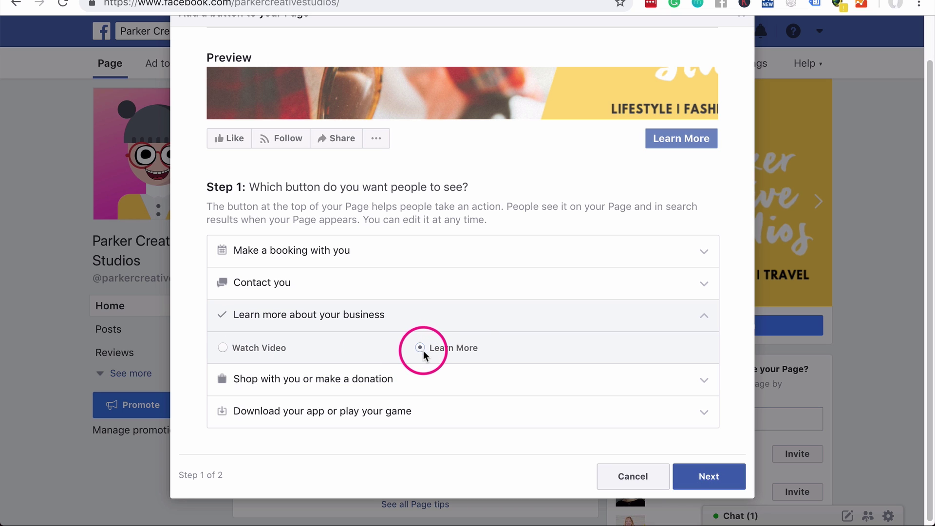
click(707, 474)
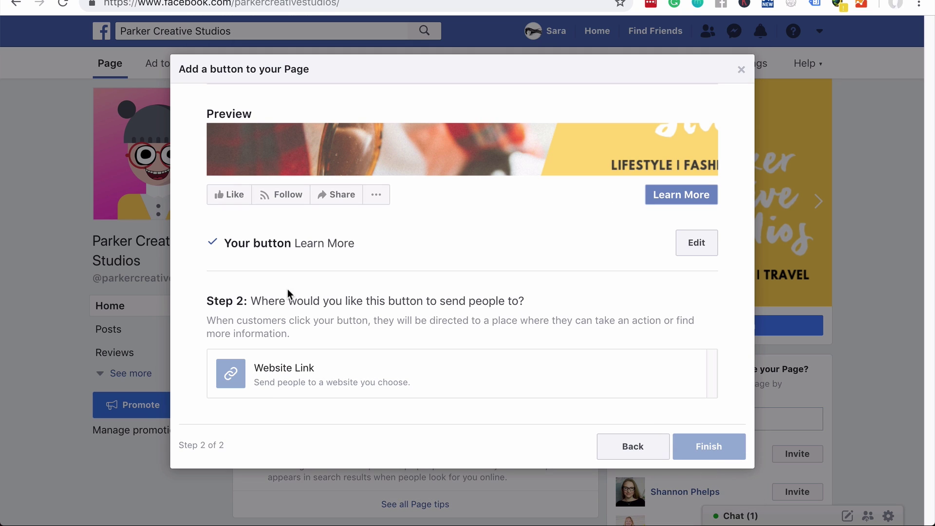
click(358, 368)
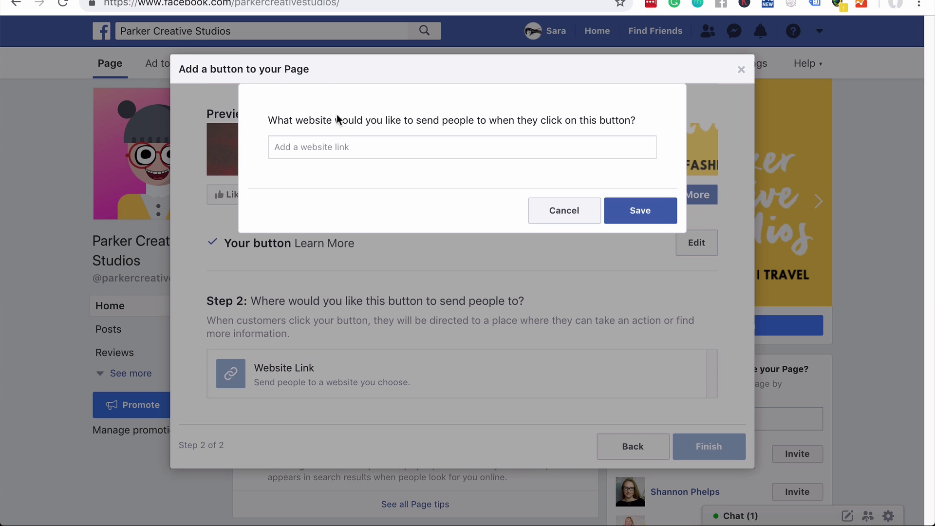
click(334, 146)
text(https://blog.snappa.com/facebook-cover-photo-size/)
click(652, 212)
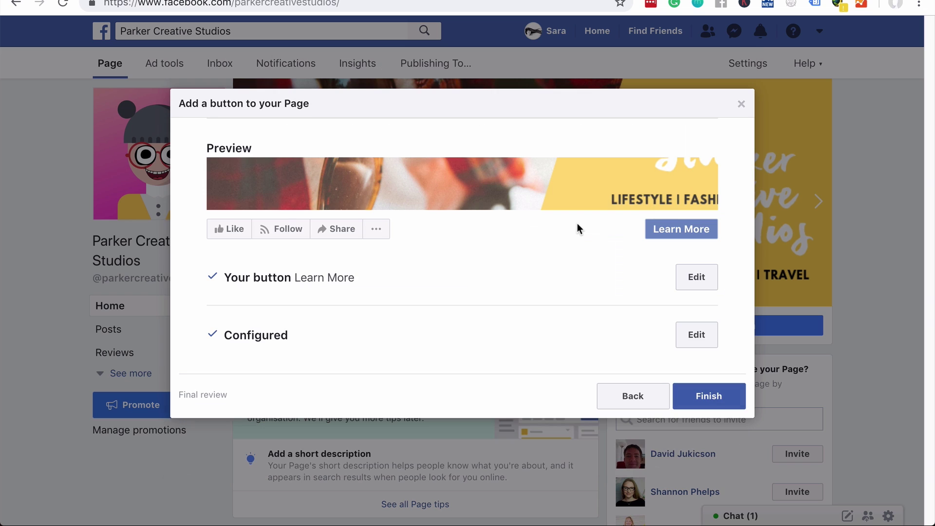
click(709, 402)
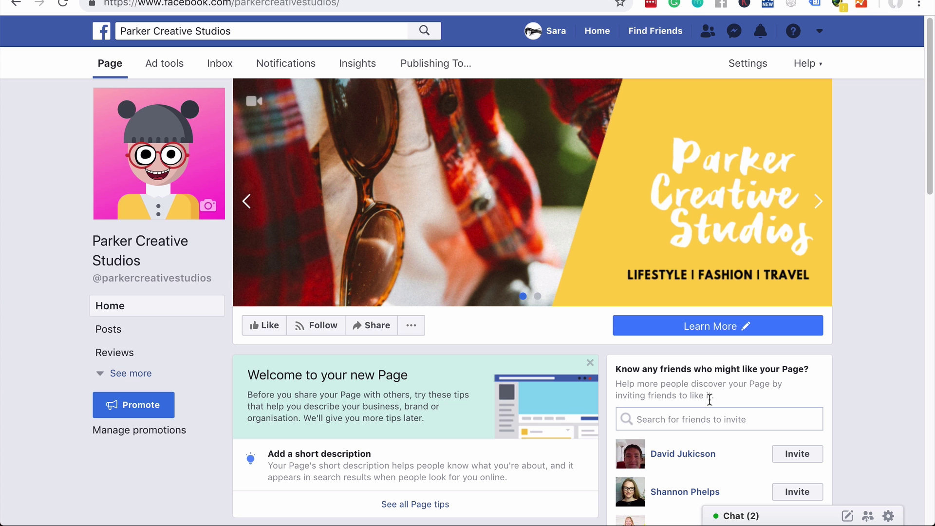
Open the Learn More button for editing, look through the contact and booking alternatives, and cancel without changing it.
mouse_move(656, 333)
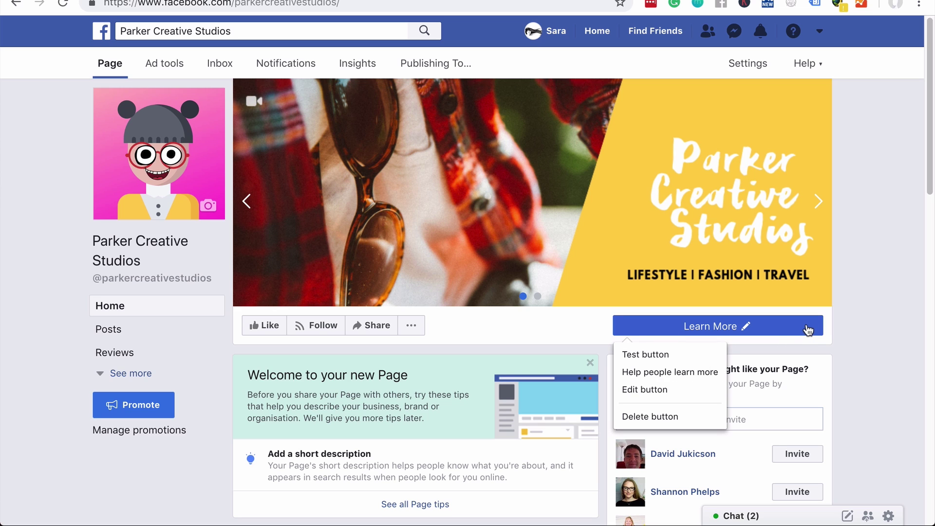
mouse_move(706, 330)
click(670, 389)
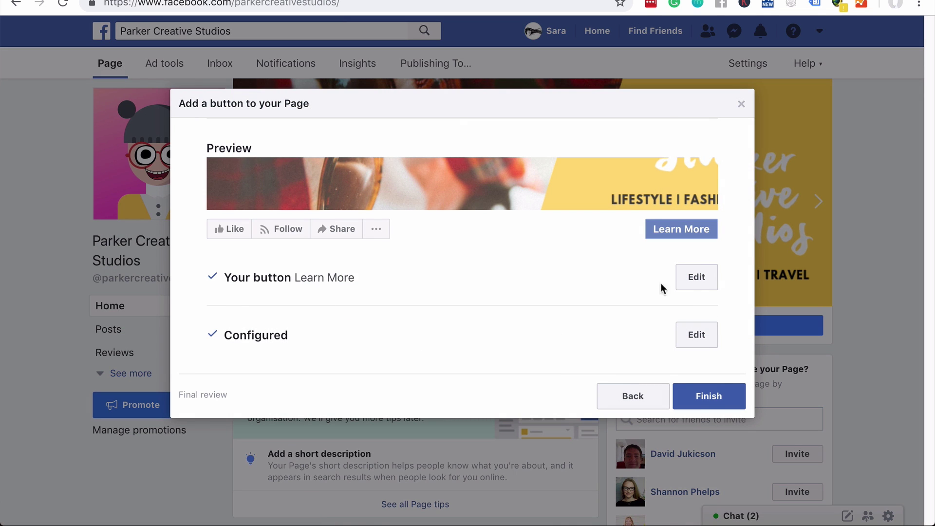
click(704, 287)
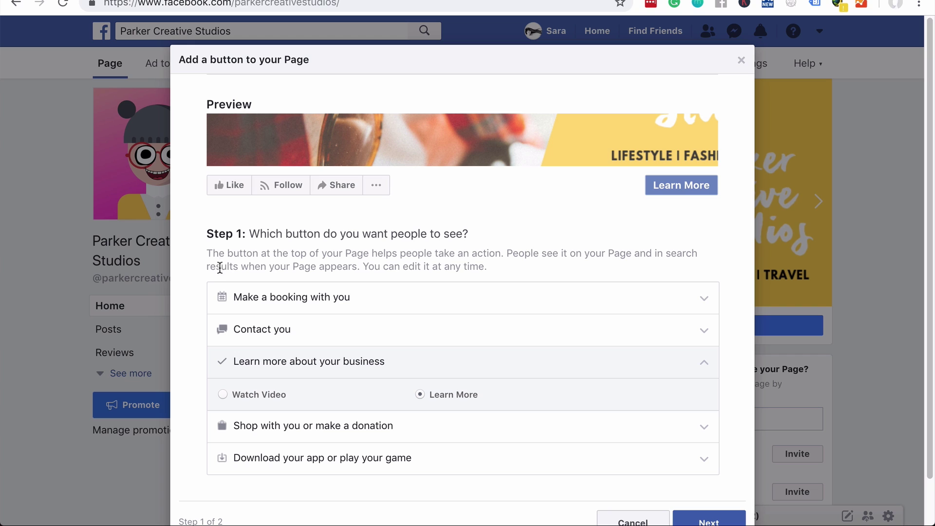
click(694, 328)
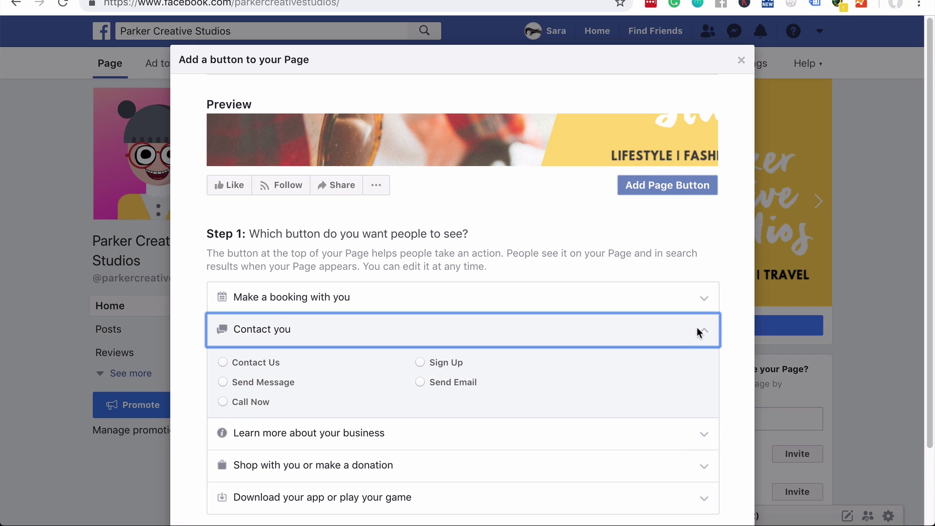
click(705, 299)
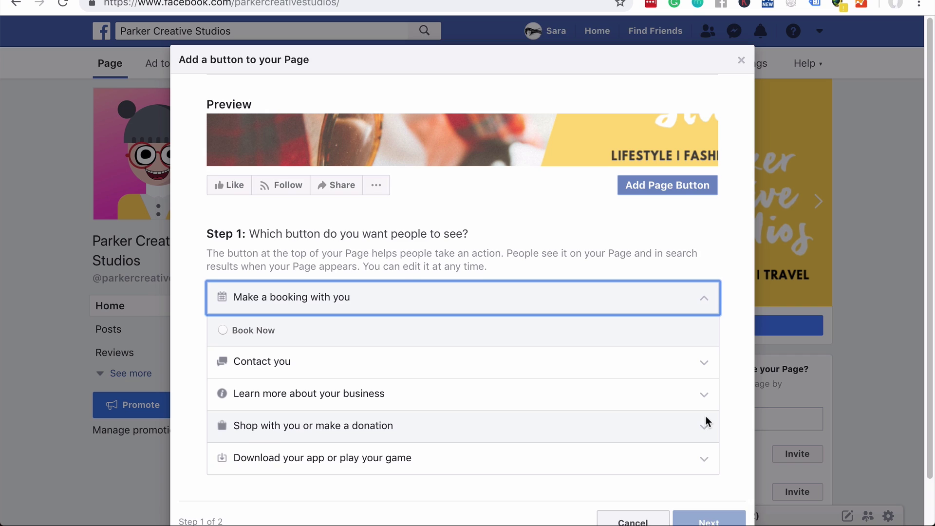
scroll(682, 453, down, 1)
click(643, 481)
mouse_move(741, 329)
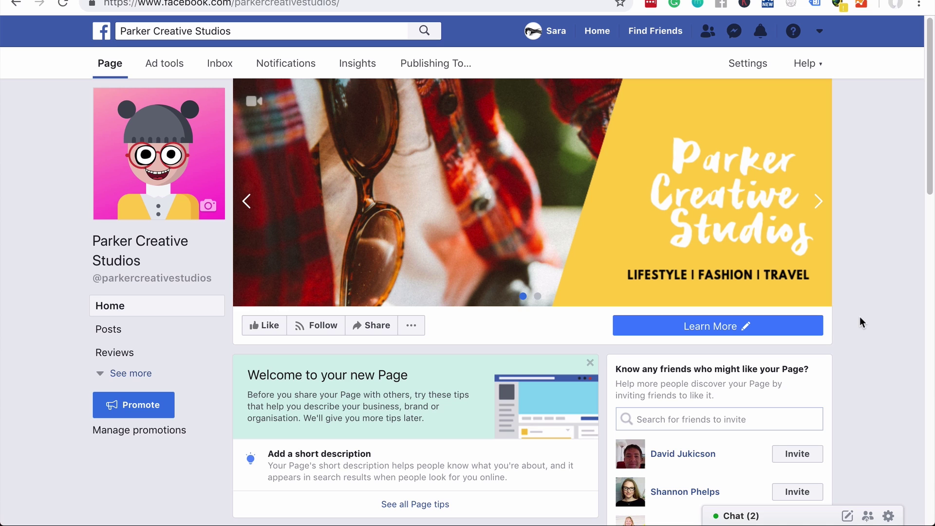
Expand the page's full list of sections and examine the entries from Posts to Info and ads.
click(531, 278)
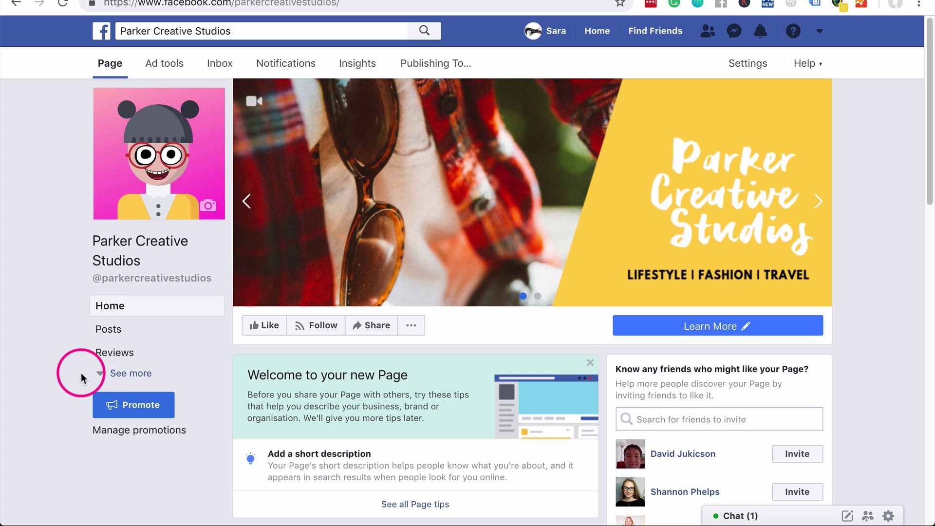
click(99, 373)
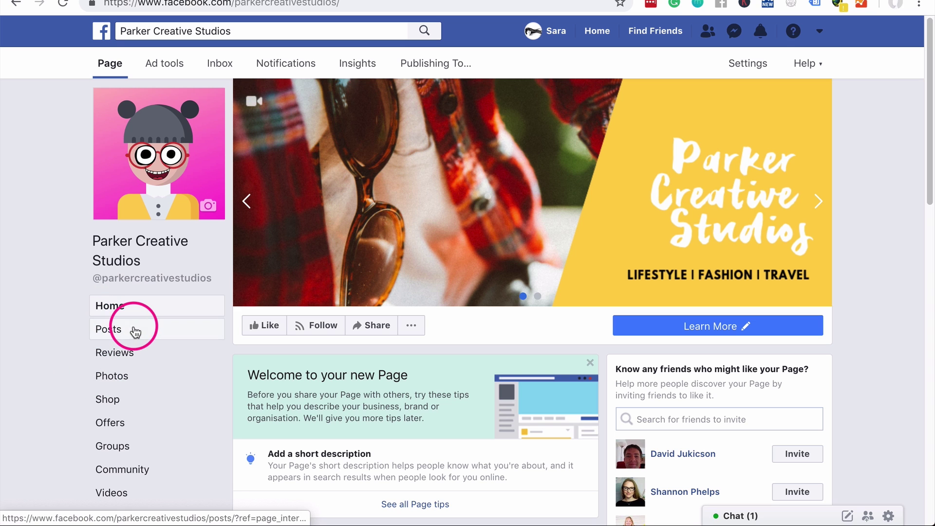
scroll(175, 442, down, 3)
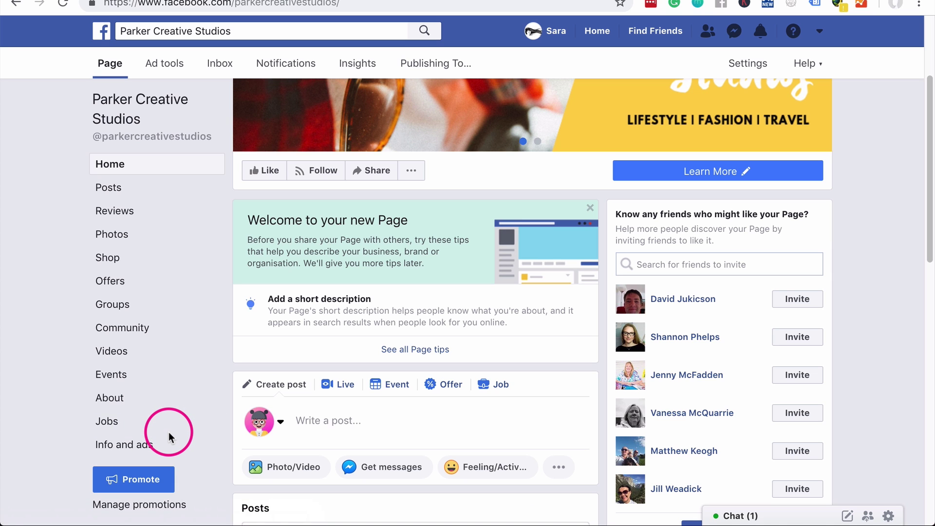
scroll(169, 441, up, 3)
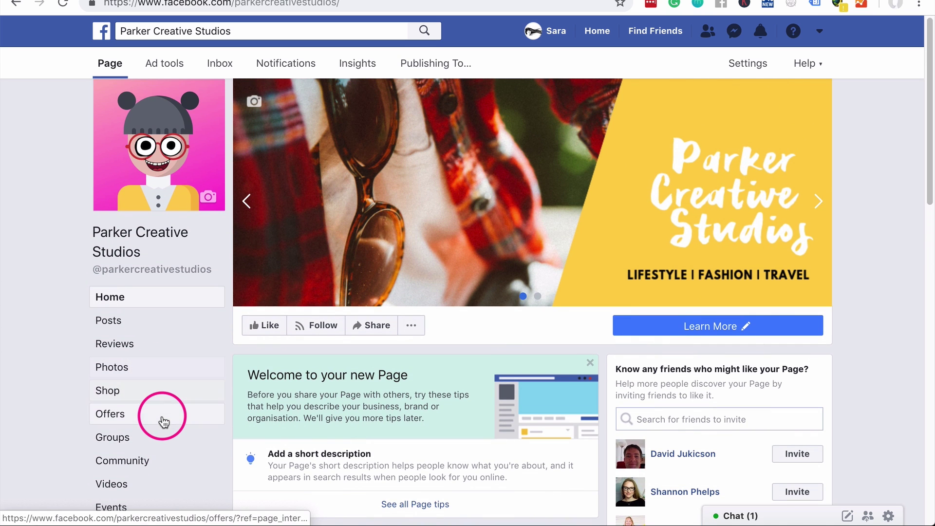
scroll(164, 419, down, 2)
scroll(164, 423, up, 2)
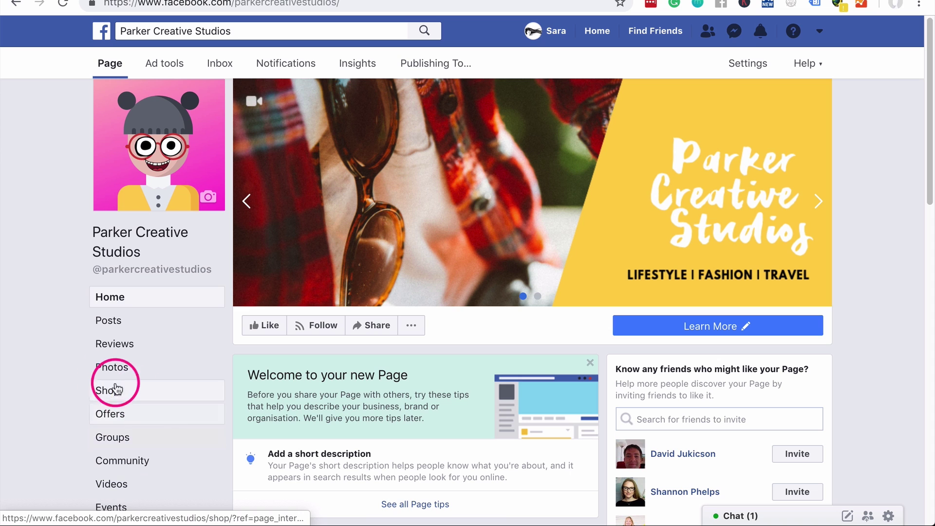
scroll(131, 448, down, 2)
scroll(130, 414, up, 2)
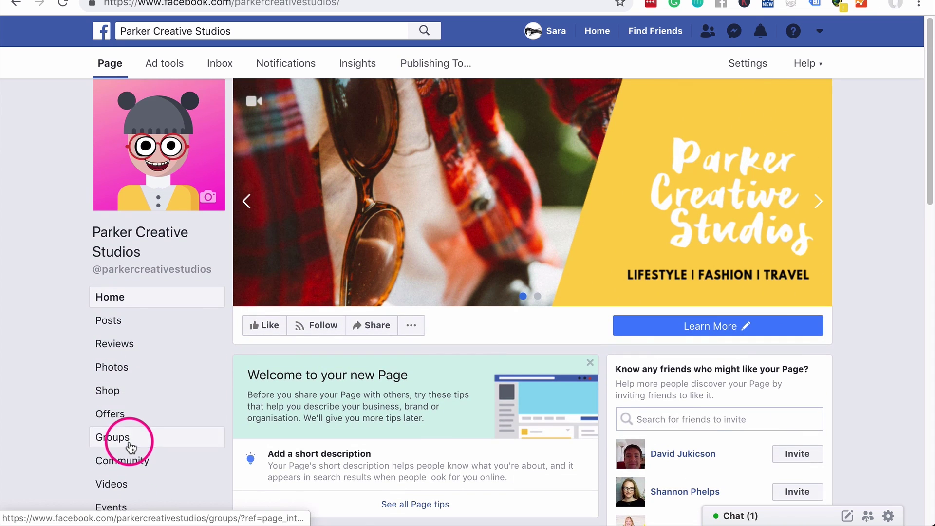
Open the page's Templates and tabs settings and bring up the choice of templates to replace the current one.
click(741, 71)
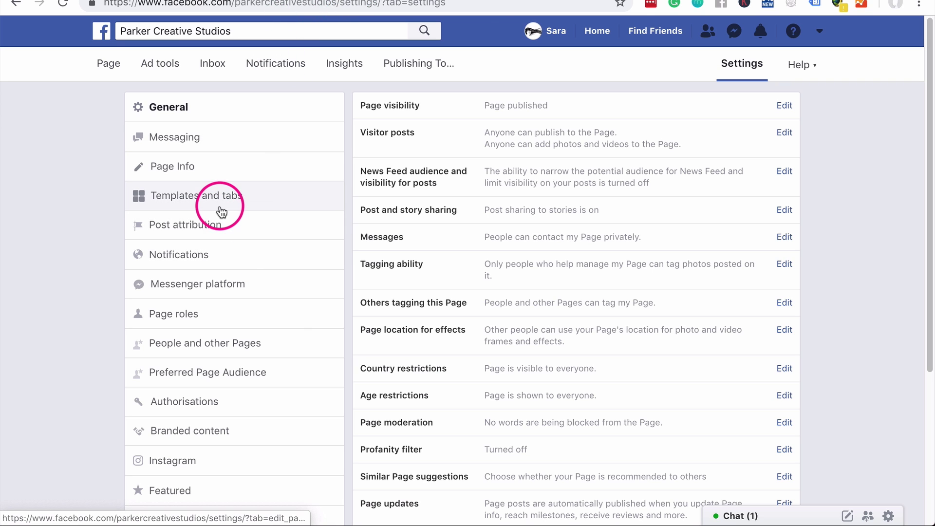
click(284, 203)
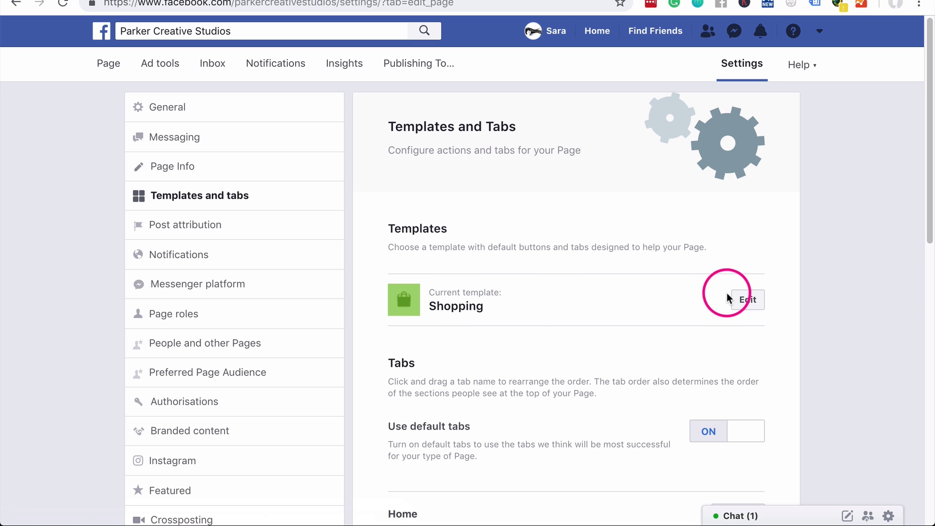
click(749, 302)
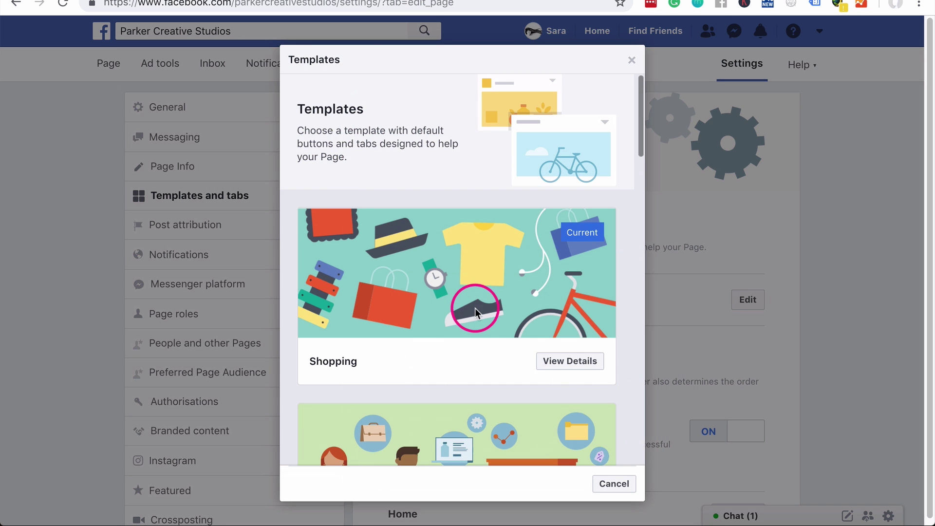
Look through the available page templates, including Shopping, Business, Venues, Non-profit, Politicians, Services, and Restaurants and cafes.
scroll(431, 278, down, 2)
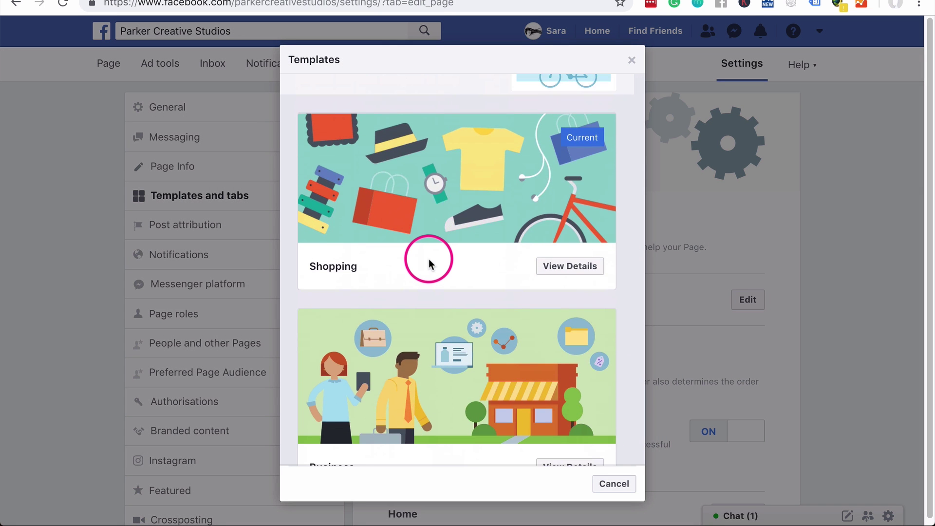
scroll(428, 258, down, 3)
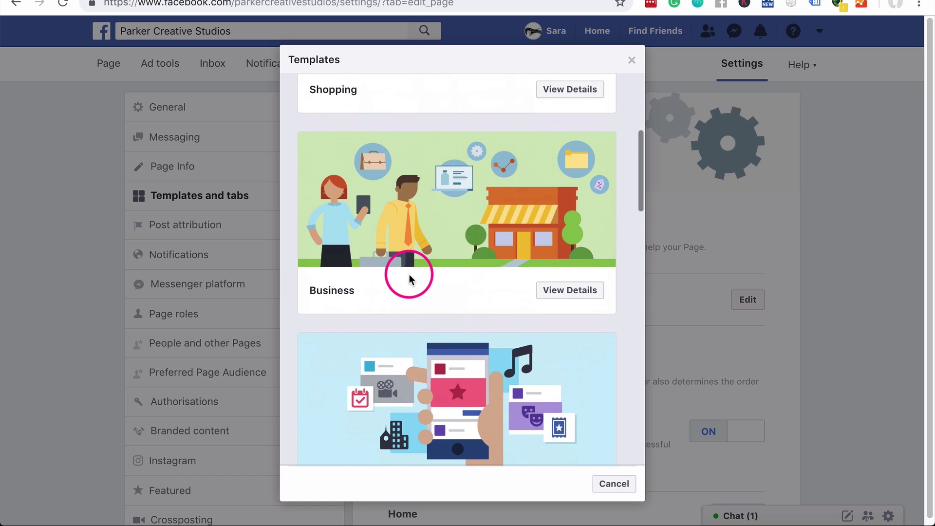
scroll(409, 277, down, 4)
scroll(409, 276, down, 3)
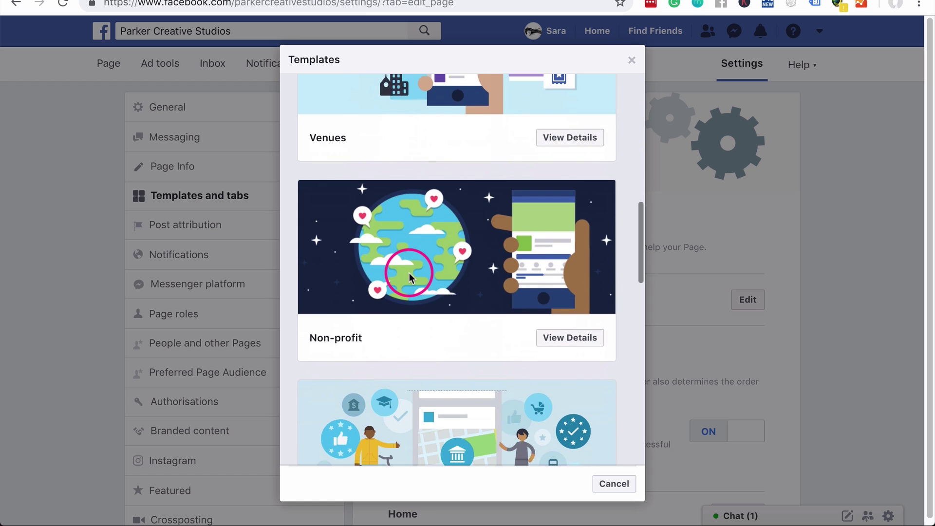
scroll(408, 277, down, 5)
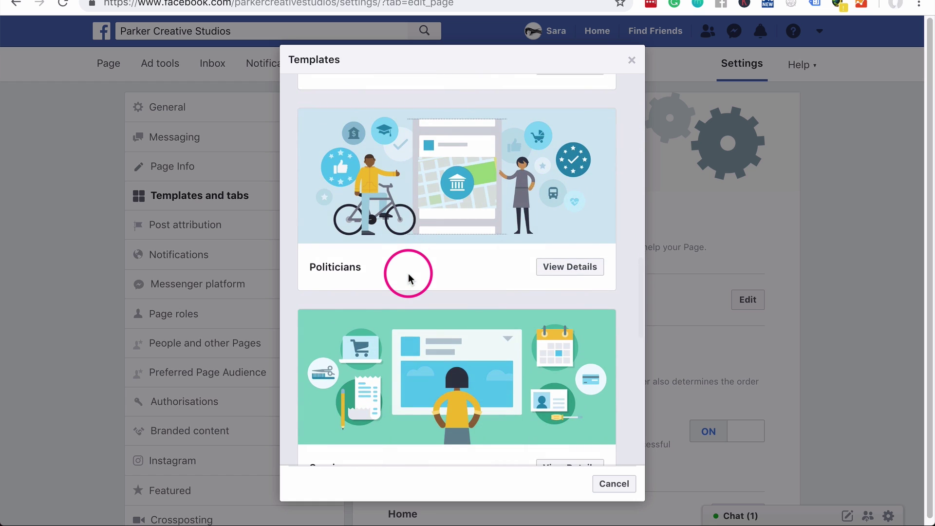
scroll(409, 275, down, 3)
scroll(408, 275, down, 2)
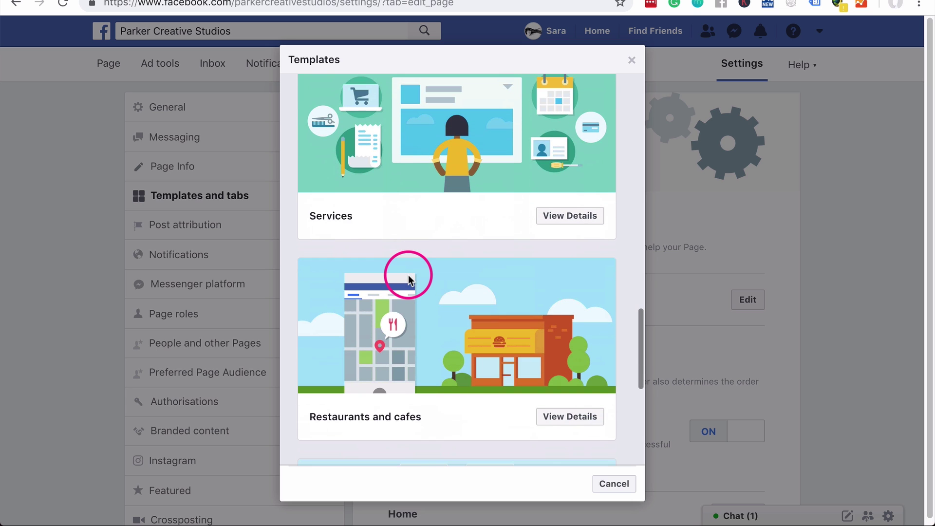
scroll(409, 277, up, 1)
scroll(409, 279, up, 15)
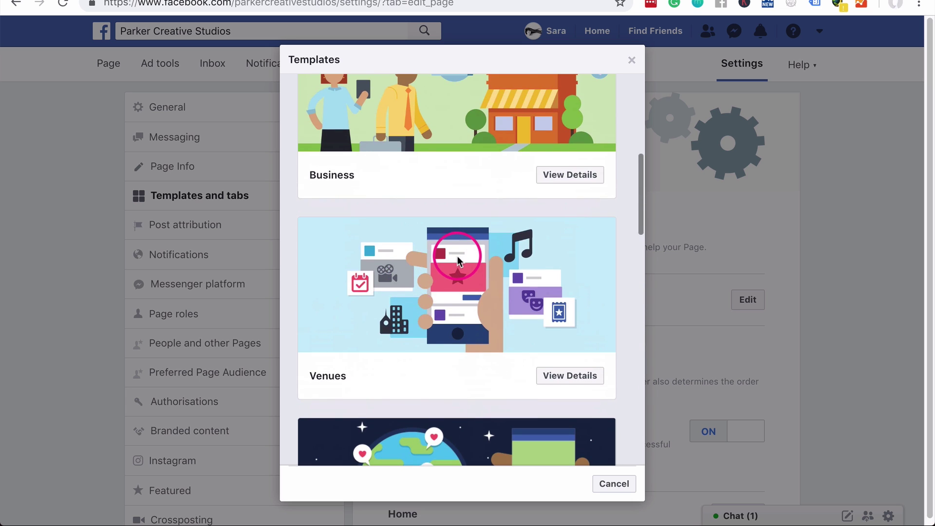
Open the details of the Services template and examine its page buttons and tabs.
scroll(457, 258, down, 13)
click(549, 323)
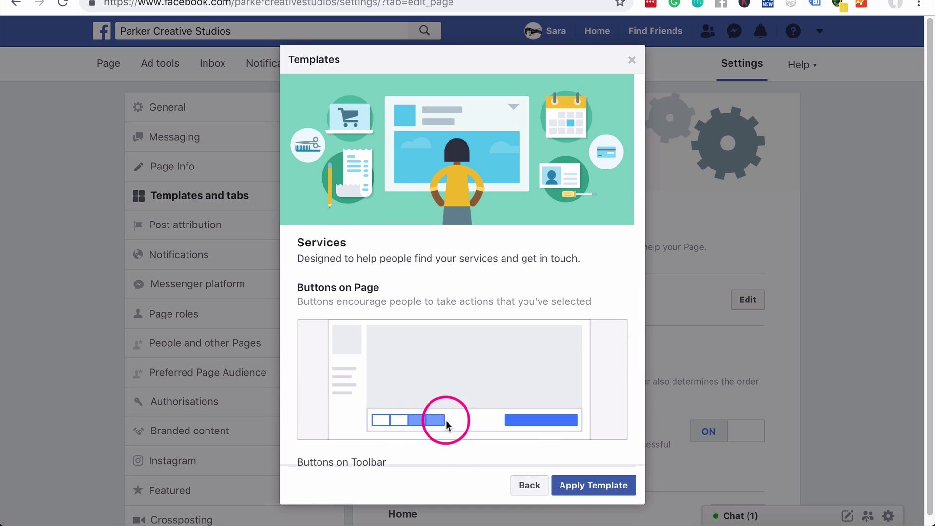
scroll(588, 386, down, 4)
scroll(589, 386, down, 5)
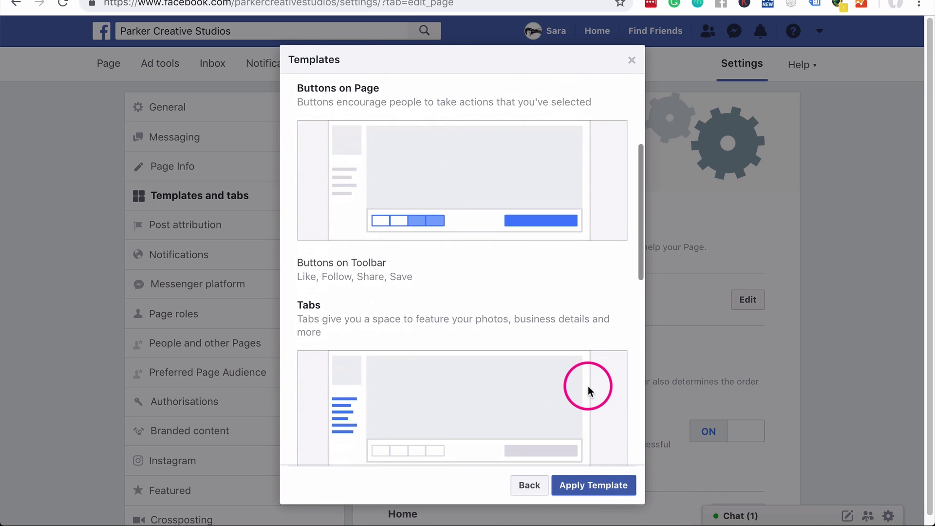
scroll(472, 308, up, 6)
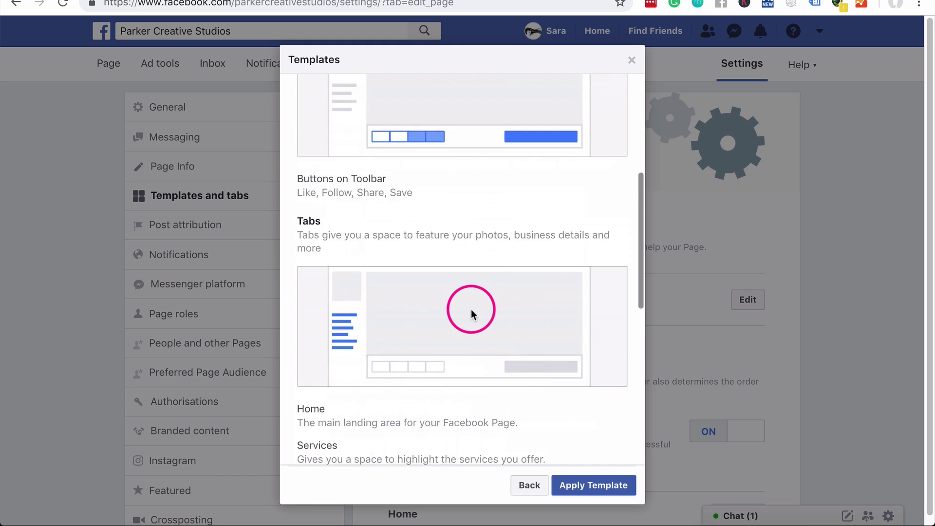
Review the Services template's tabs from Home to Community and apply the template to the page.
scroll(472, 308, down, 4)
scroll(472, 309, down, 4)
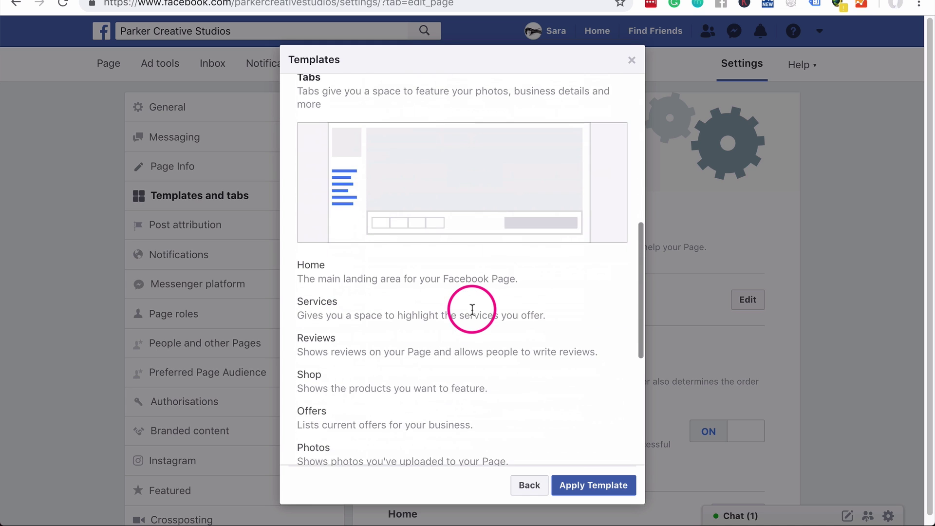
scroll(469, 300, up, 2)
scroll(405, 253, down, 4)
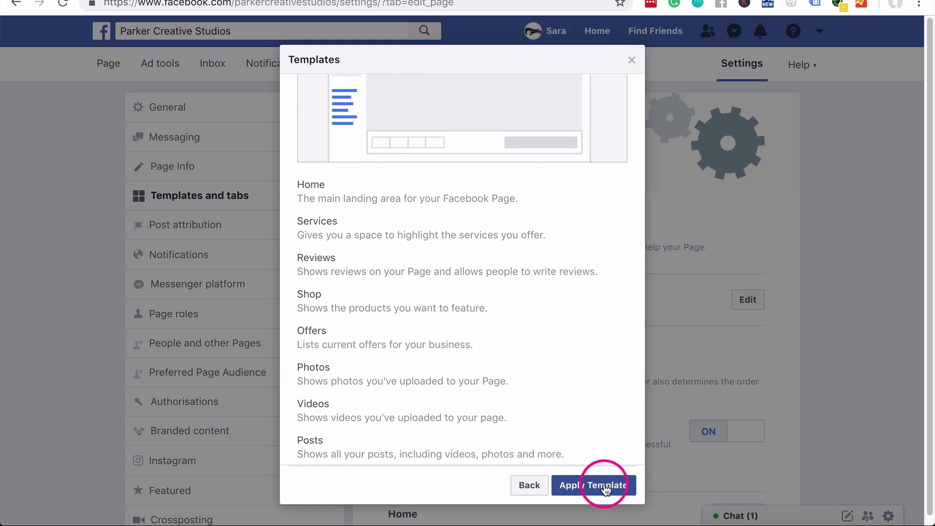
scroll(542, 398, down, 3)
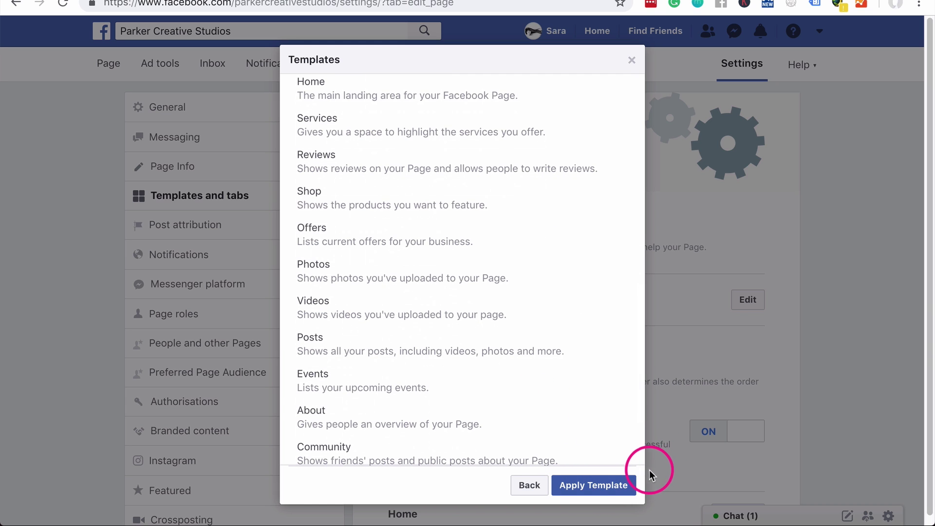
click(604, 486)
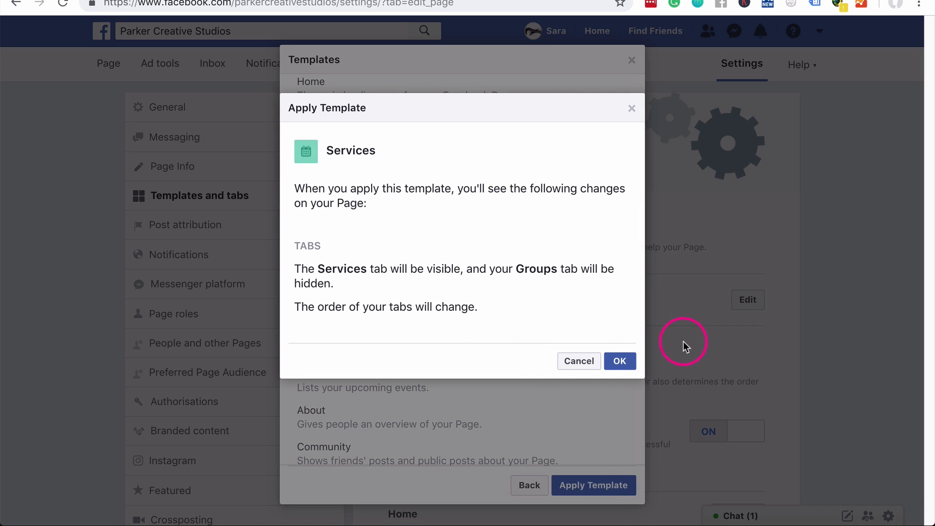
click(619, 361)
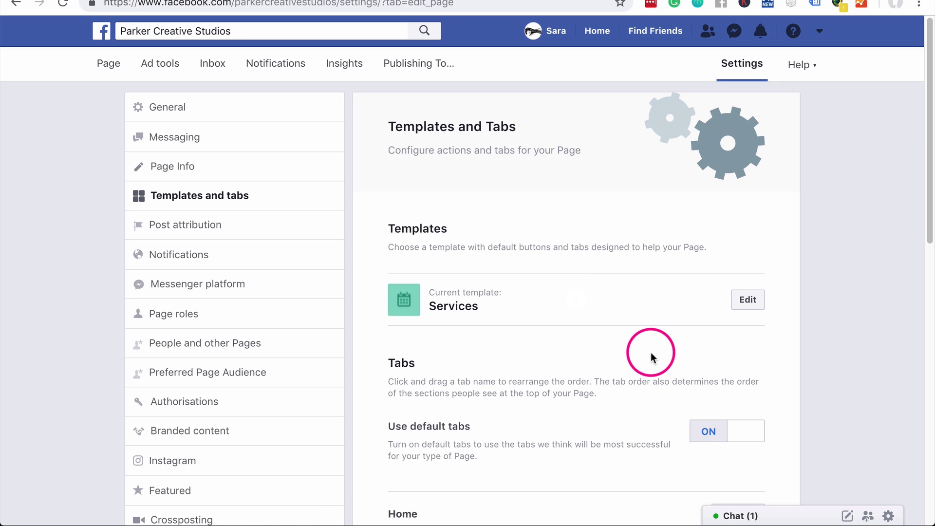
Turn off the use of default tabs for the page.
scroll(858, 330, down, 3)
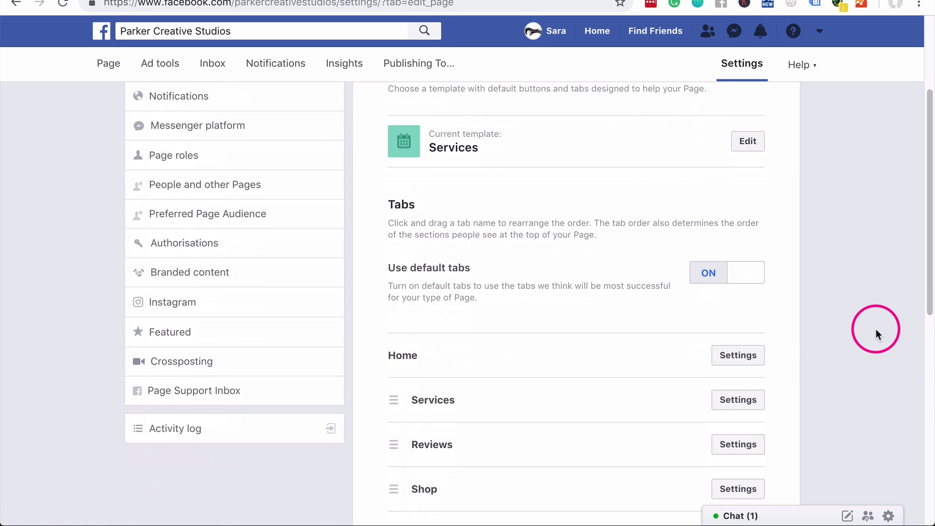
scroll(876, 333, down, 2)
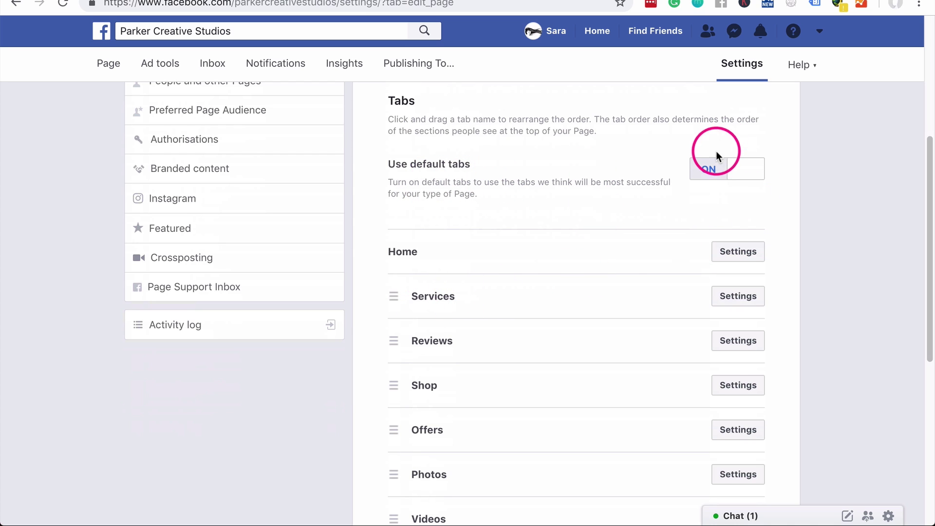
click(753, 173)
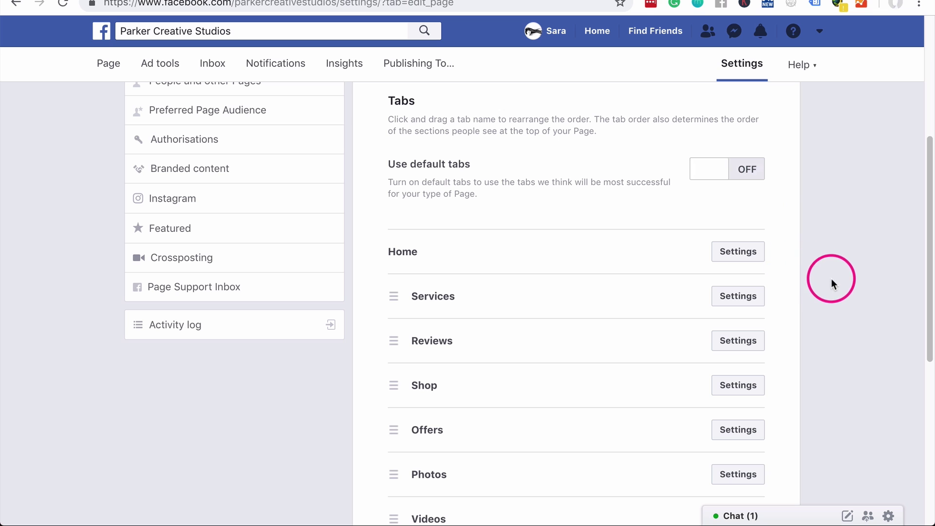
Open the Services tab's settings and switch off showing the Services tab on the page.
scroll(830, 288, down, 3)
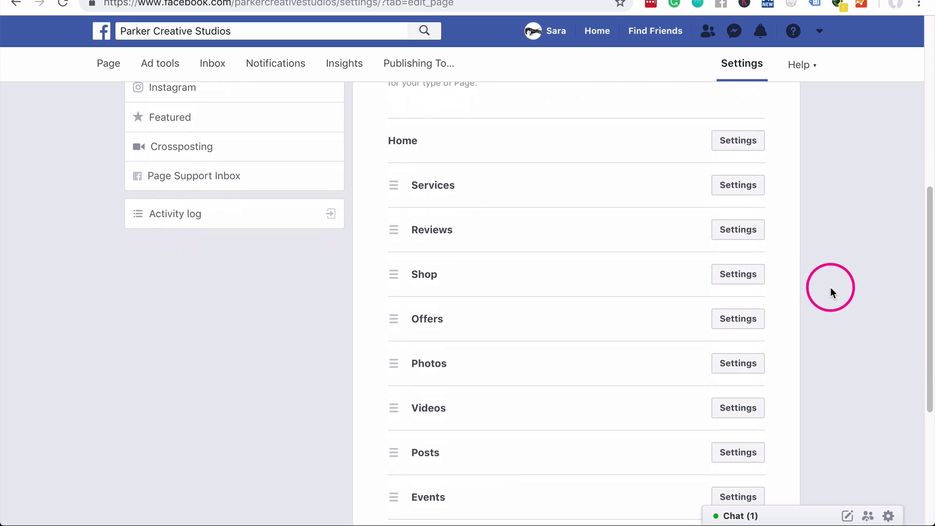
click(751, 190)
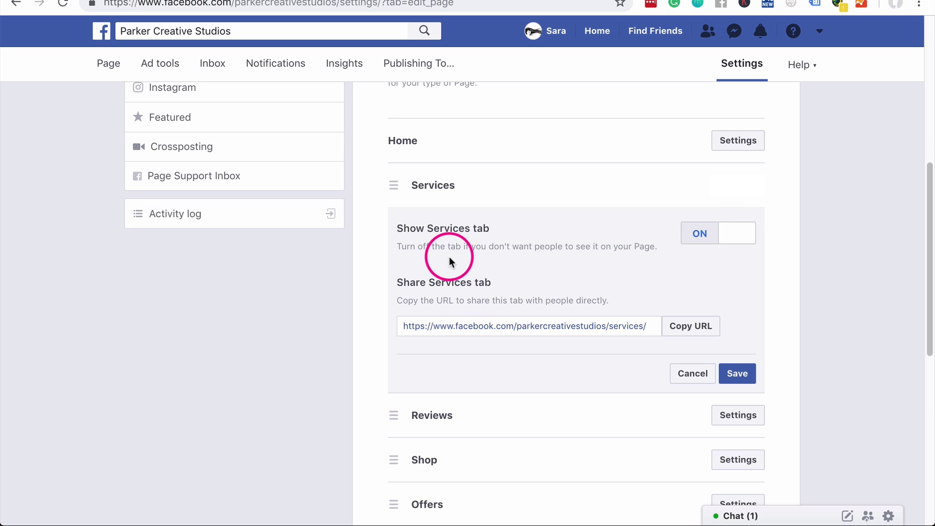
click(703, 244)
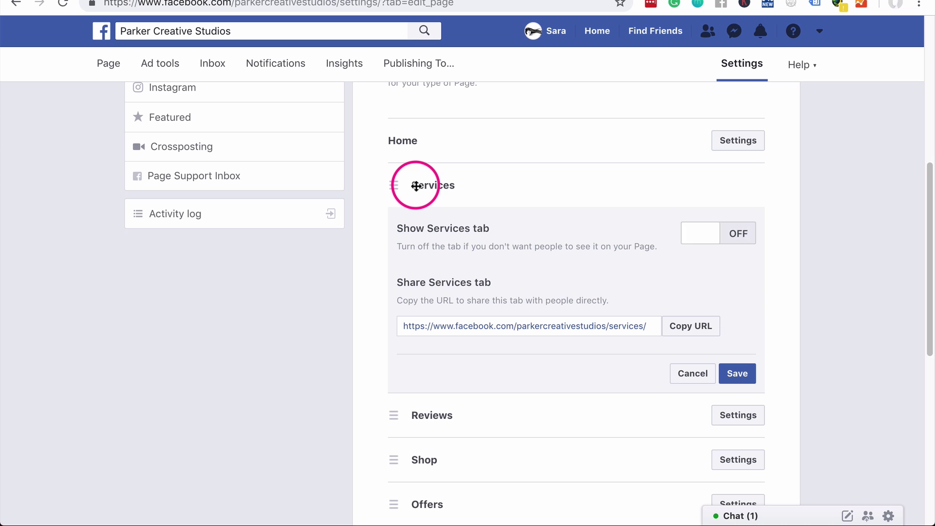
scroll(577, 341, up, 8)
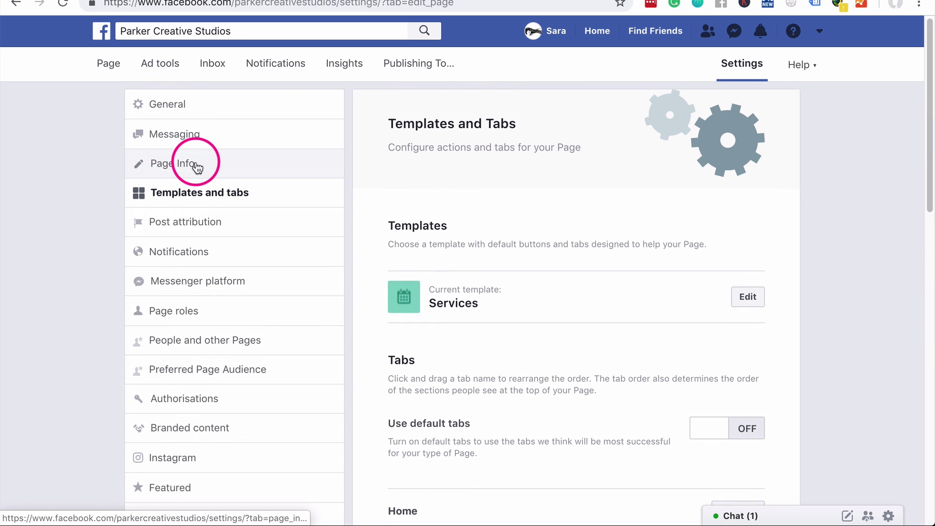
scroll(196, 168, down, 8)
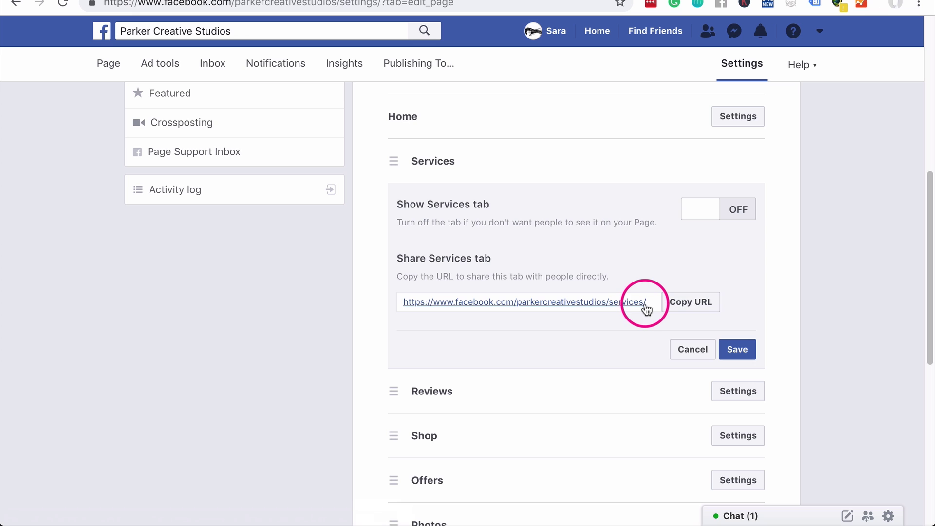
scroll(721, 242, down, 5)
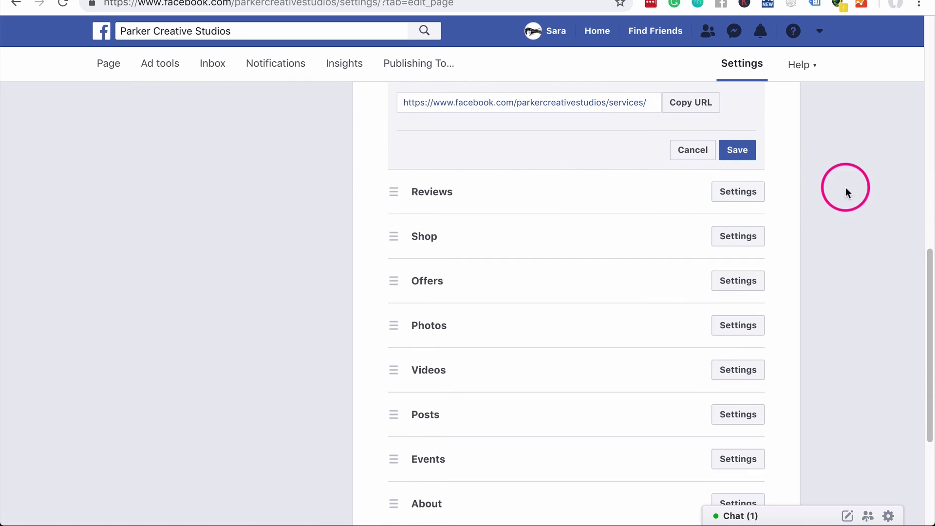
Open the Reviews tab's settings and switch off showing reviews.
click(731, 197)
scroll(745, 209, up, 2)
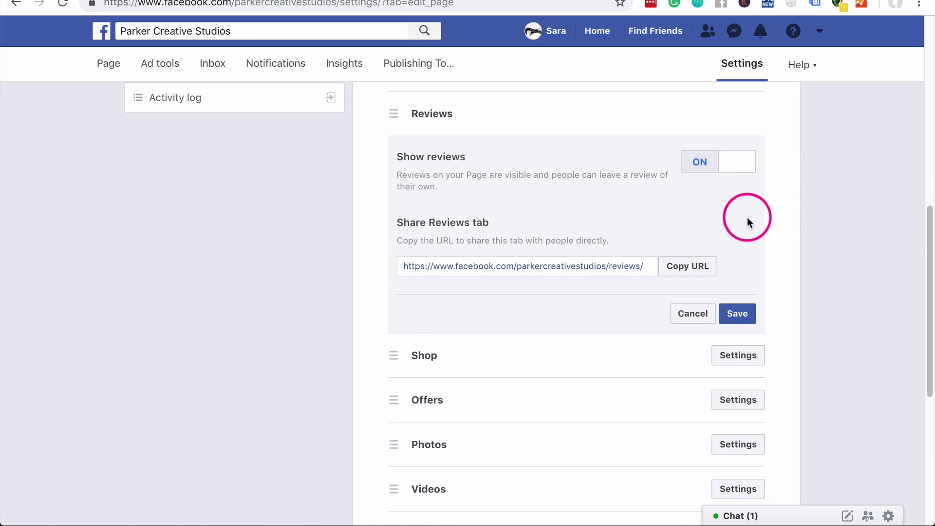
click(707, 165)
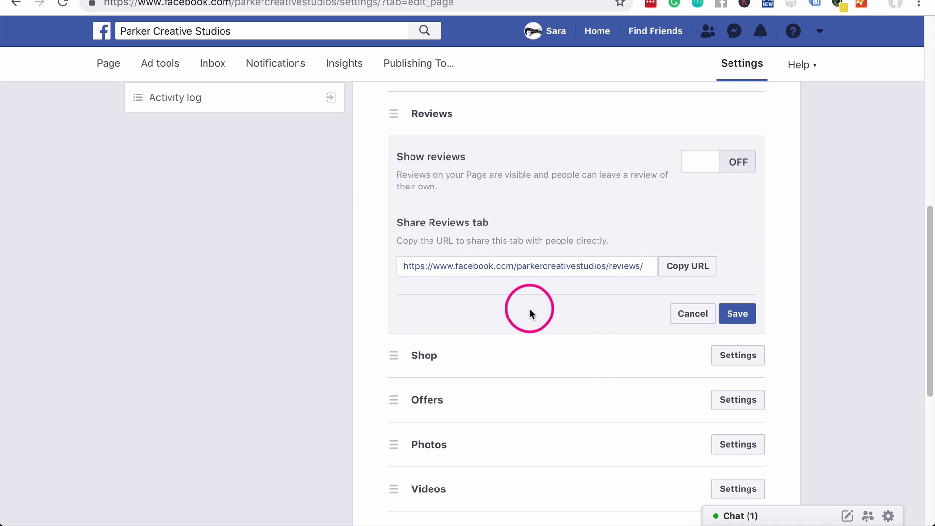
Open the Shop and Posts tab settings and examine their sharing options.
scroll(586, 369, down, 2)
click(745, 191)
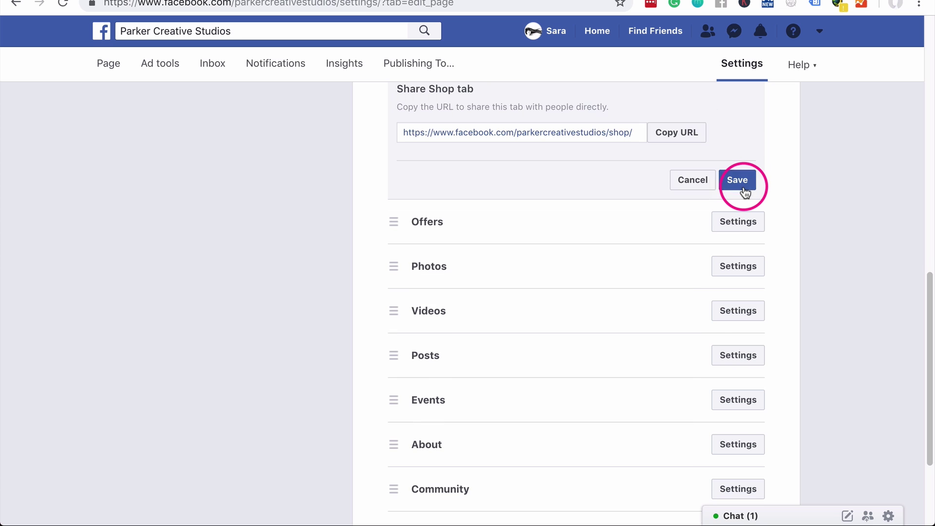
scroll(703, 235, down, 3)
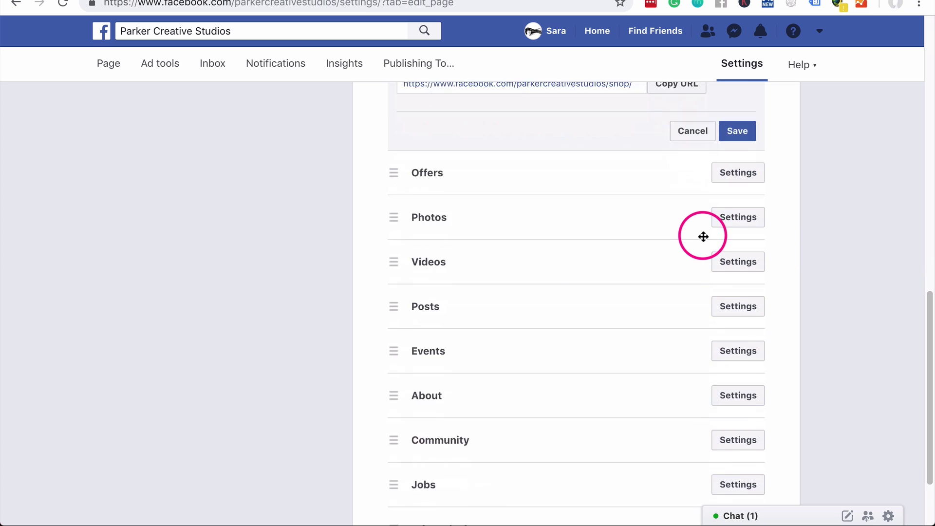
click(751, 209)
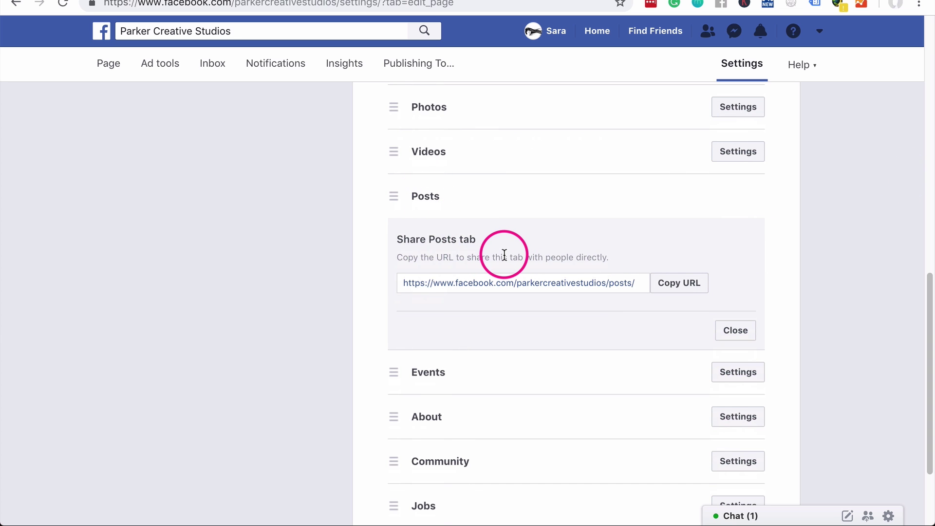
scroll(504, 256, down, 1)
scroll(604, 244, down, 1)
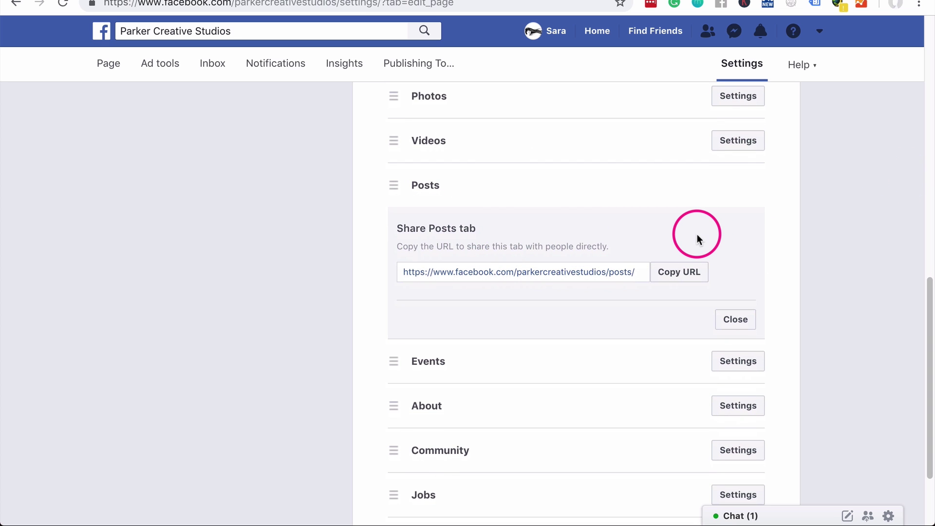
Move the Posts tab up the tab order so it sits directly below Home.
scroll(609, 263, up, 5)
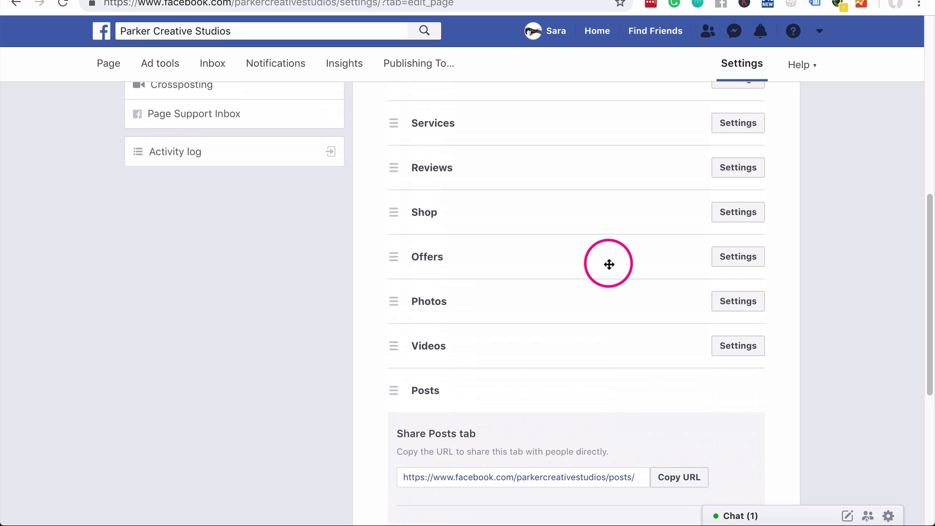
scroll(618, 267, up, 2)
scroll(620, 267, down, 4)
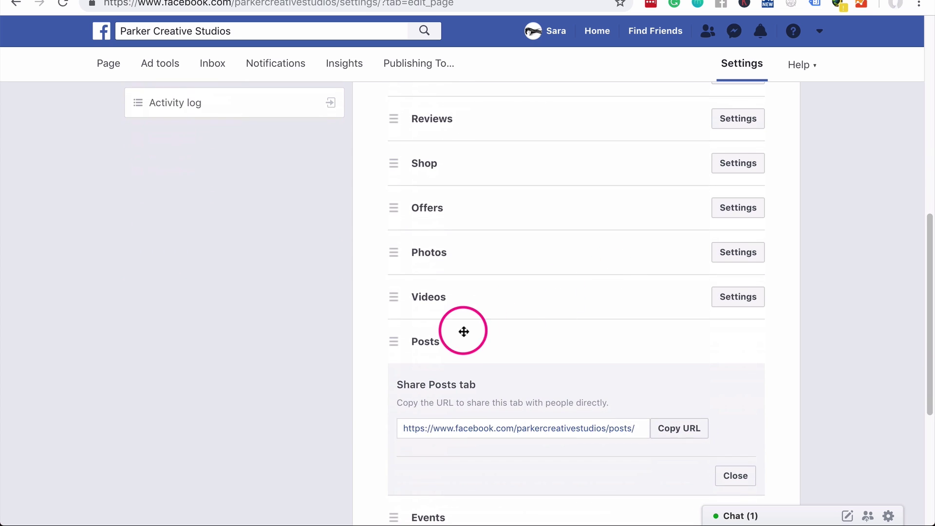
mouse_move(400, 343)
mouse_down()
mouse_move(397, 263)
mouse_move(397, 351)
mouse_move(414, 353)
mouse_up()
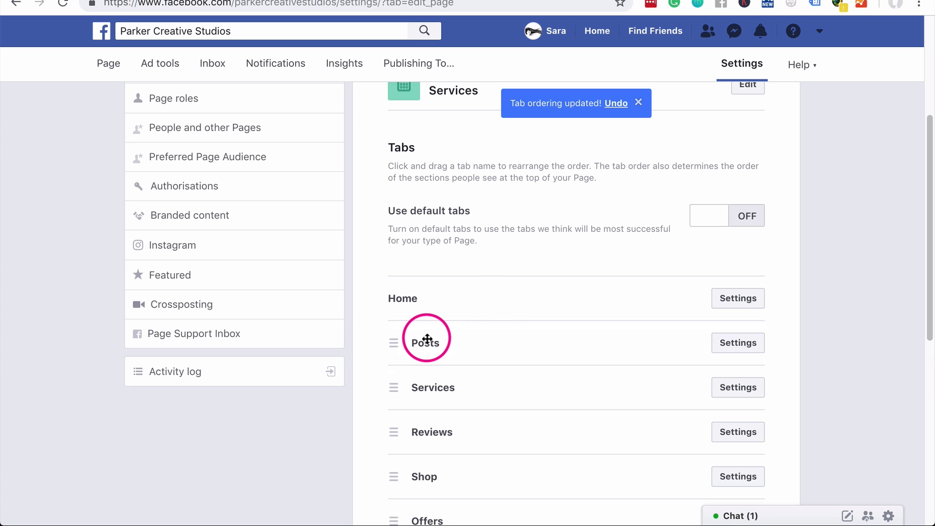
Move the Videos tab up the tab order so it sits directly below Posts.
scroll(427, 338, down, 5)
drag(401, 372, 396, 423)
scroll(401, 340, up, 6)
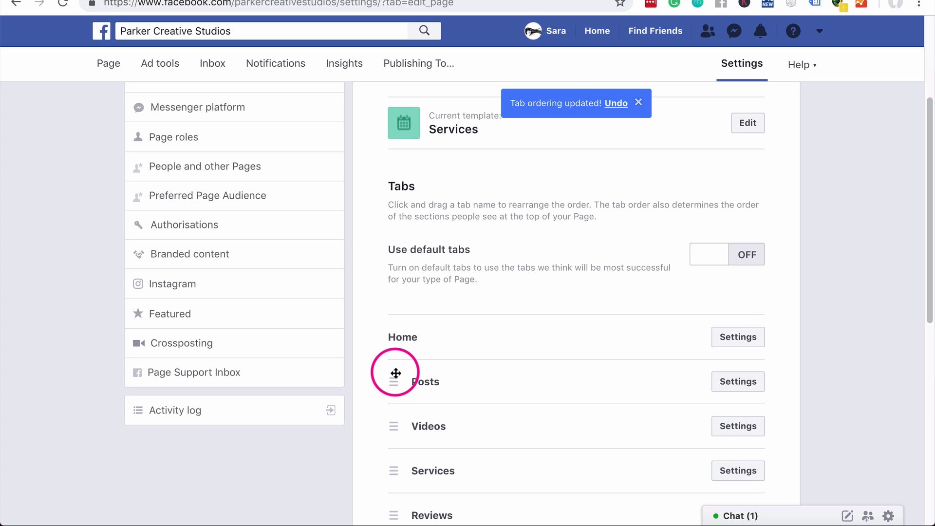
Move the Reviews tab to the end of the tab order, below Info and ads.
scroll(432, 402, down, 5)
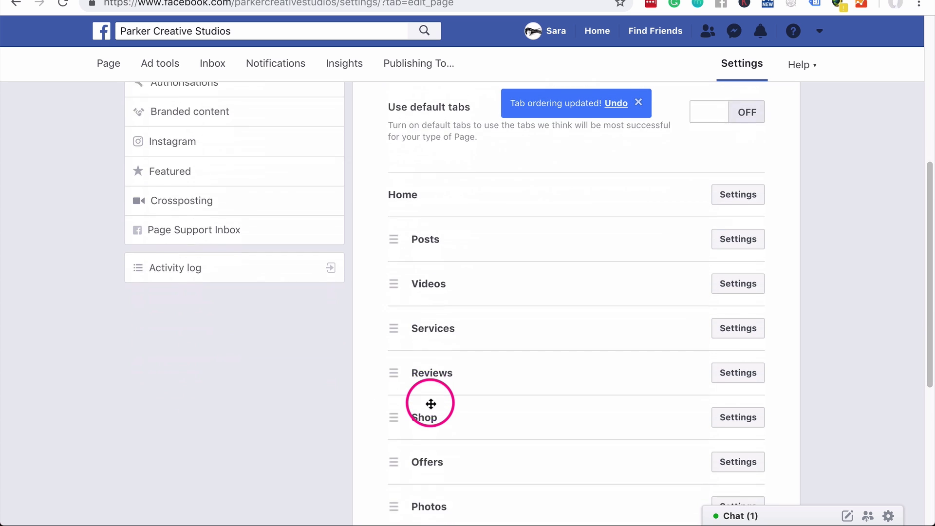
click(737, 289)
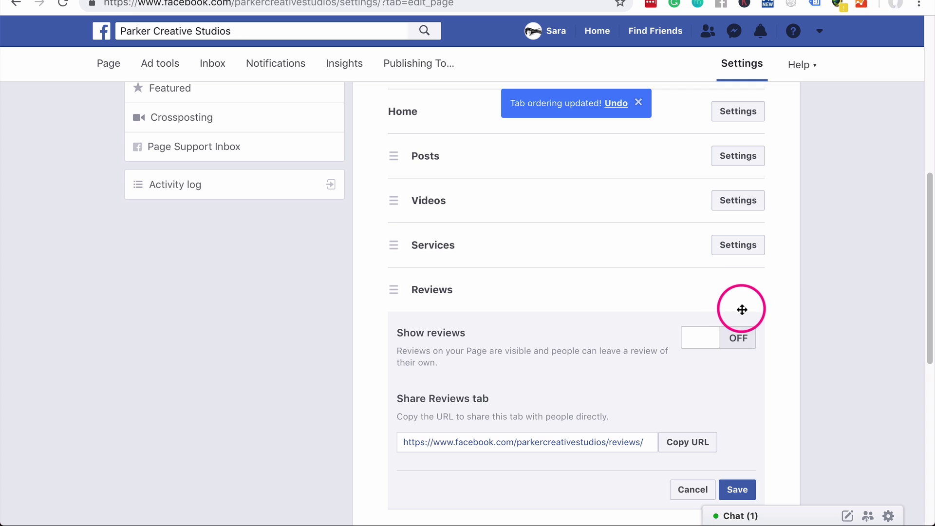
drag(393, 293, 390, 467)
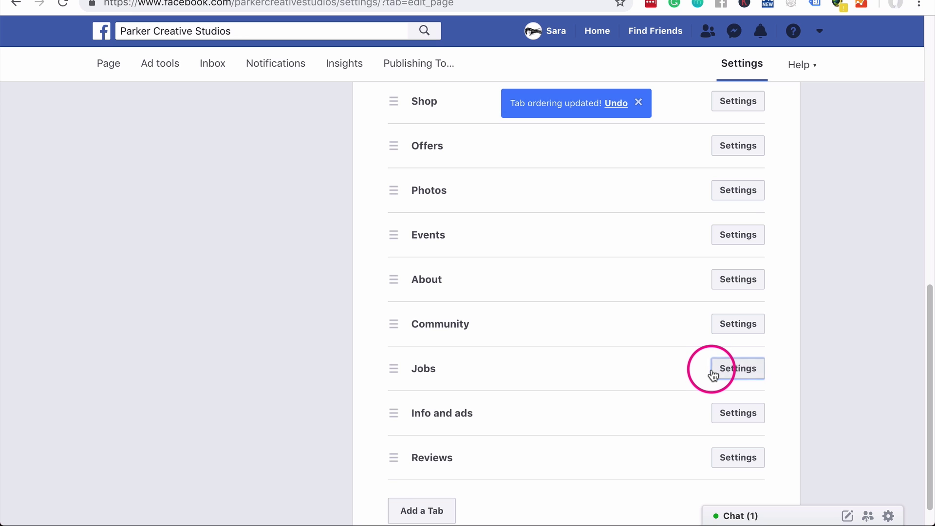
Open the Jobs tab's settings and switch off showing the Jobs tab on the page.
click(730, 375)
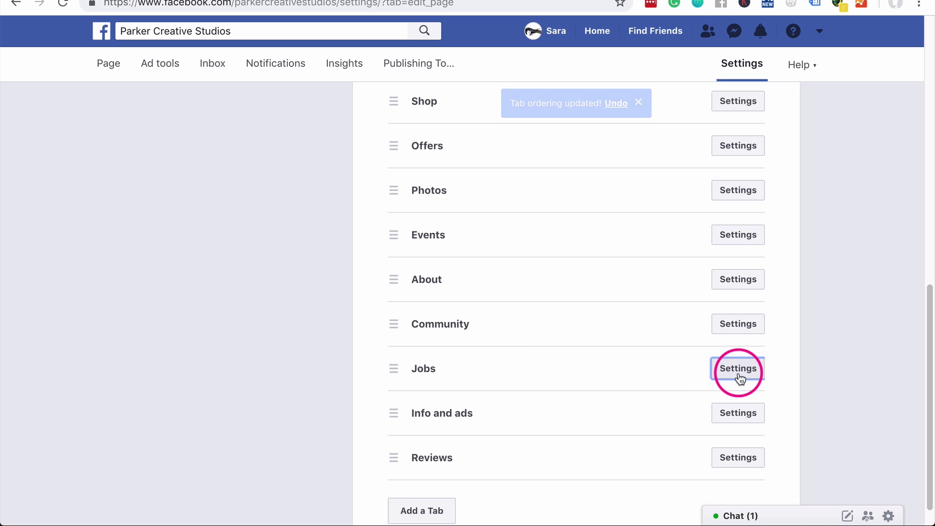
click(700, 420)
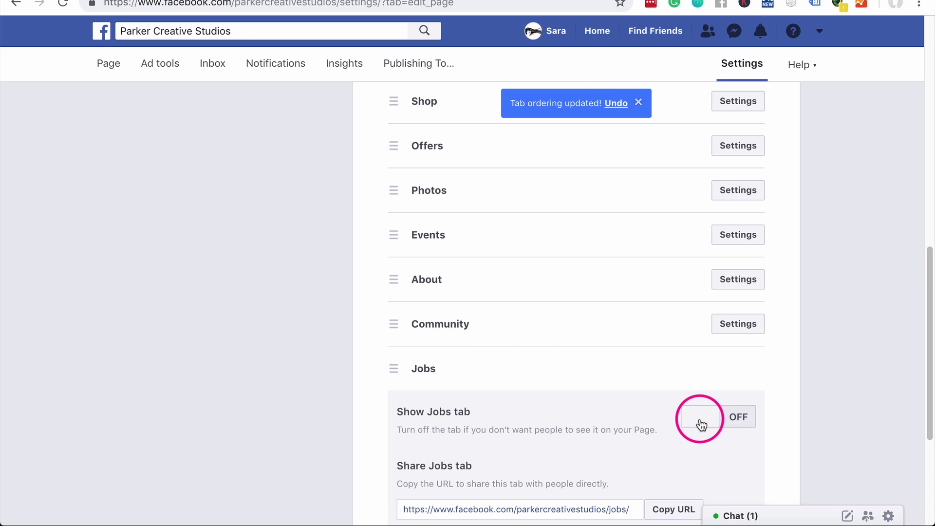
Open the Community tab's settings, and examine the Community section of the RØDE Microphones page as an example.
click(739, 327)
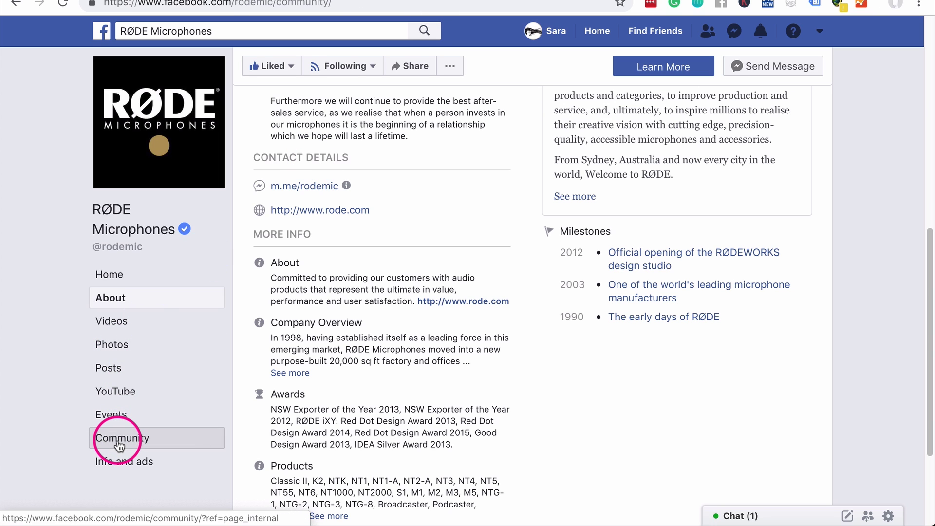
click(118, 439)
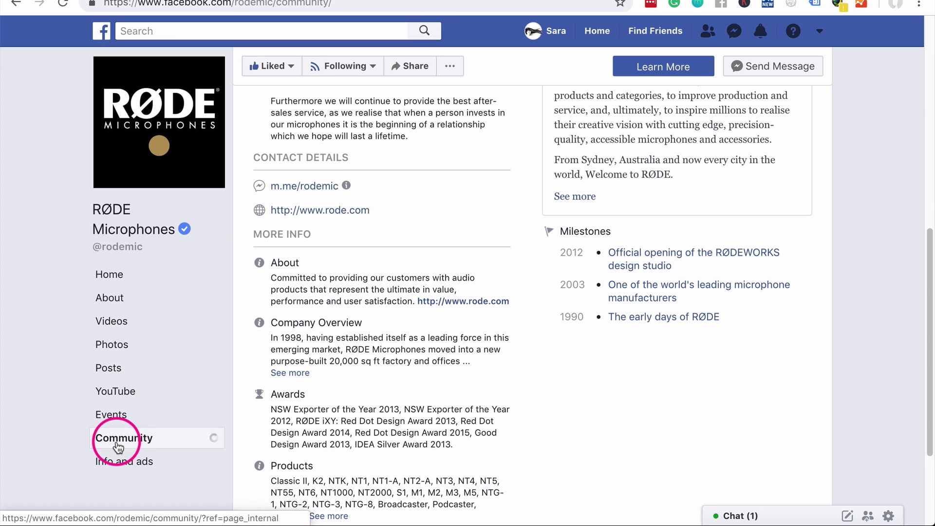
scroll(378, 230, down, 3)
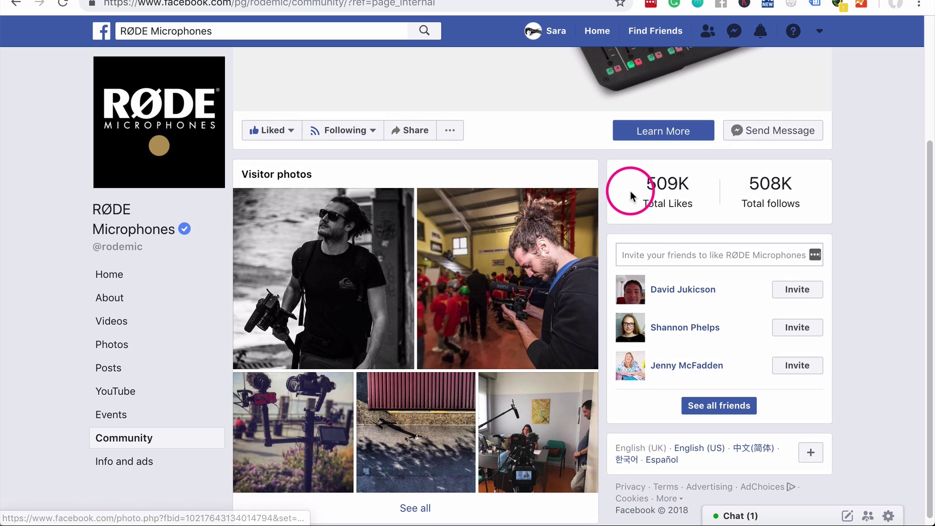
scroll(390, 205, up, 4)
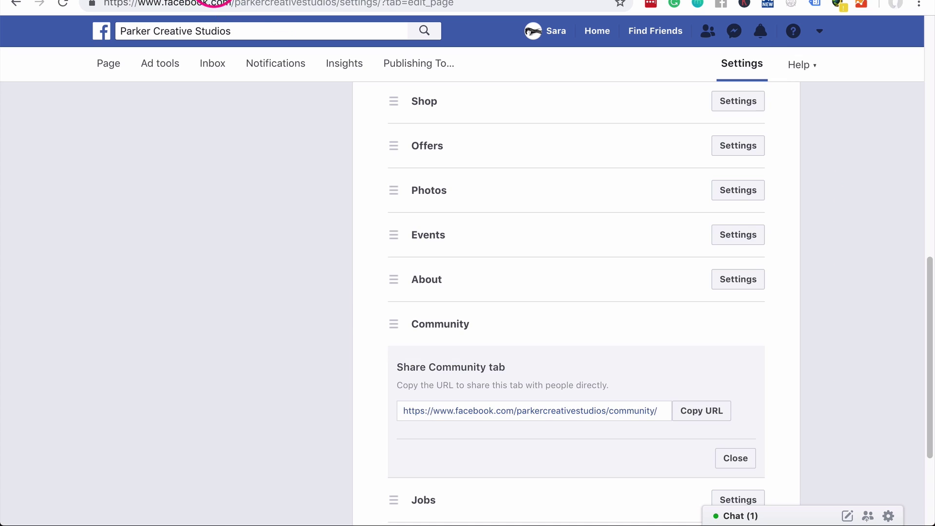
Return to the Parker Creative Studios tab settings and move the Community tab directly below Services.
click(253, 0)
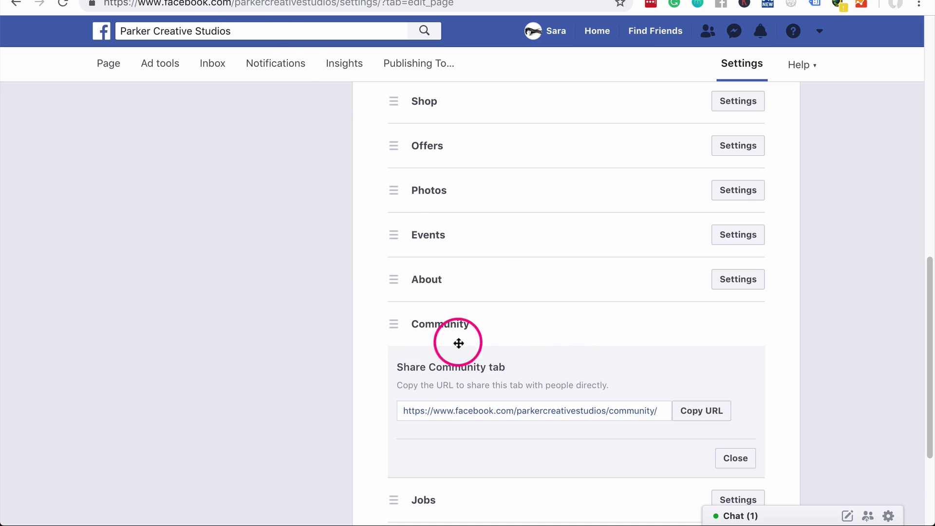
drag(390, 328, 392, 235)
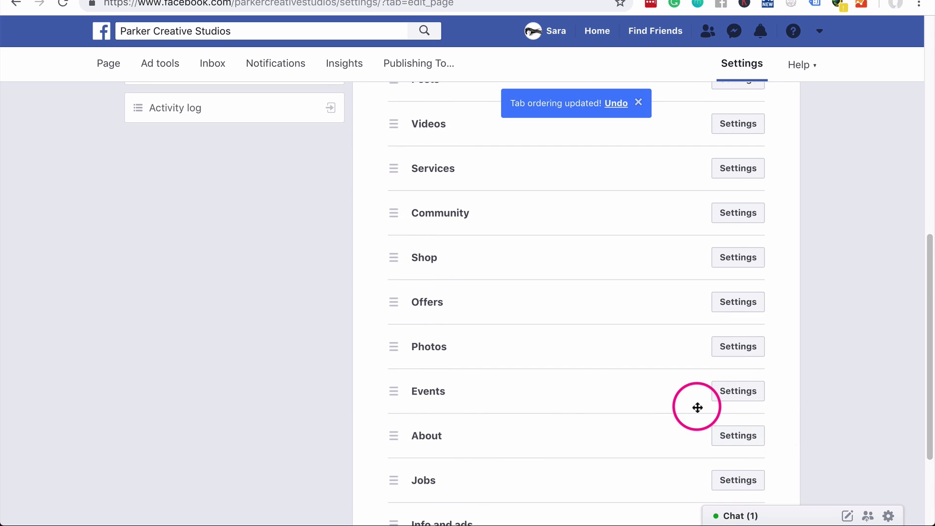
Review the rearranged tab list in Templates and tabs, from Home down to Reviews and the option for adding a tab.
scroll(695, 409, up, 7)
scroll(592, 337, down, 4)
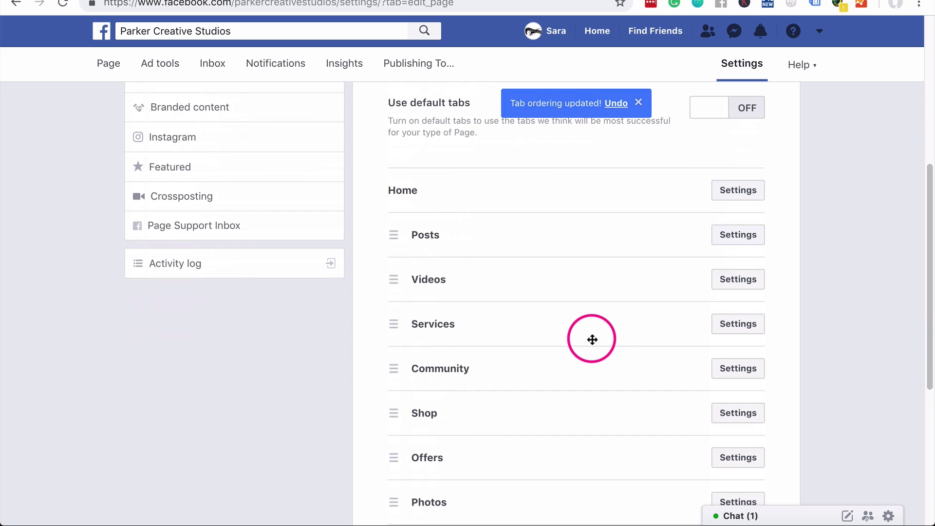
scroll(467, 381, up, 7)
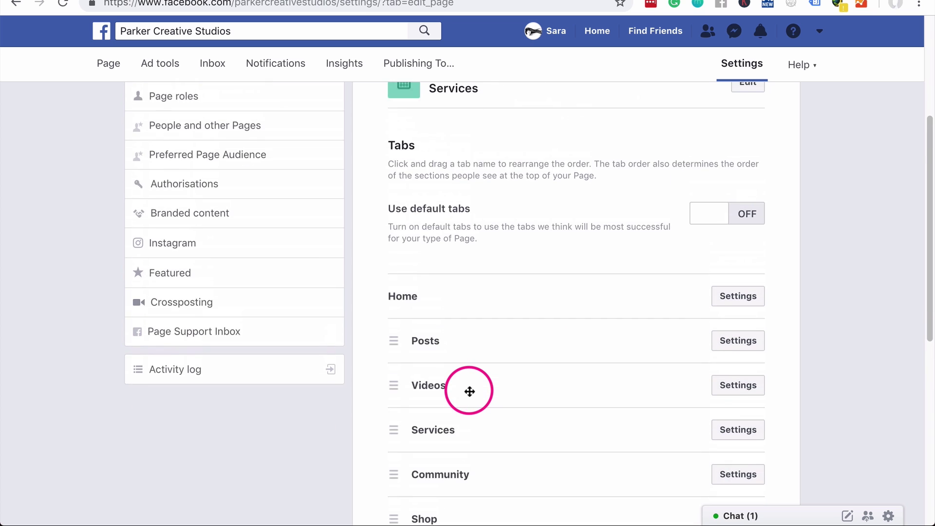
scroll(474, 397, down, 13)
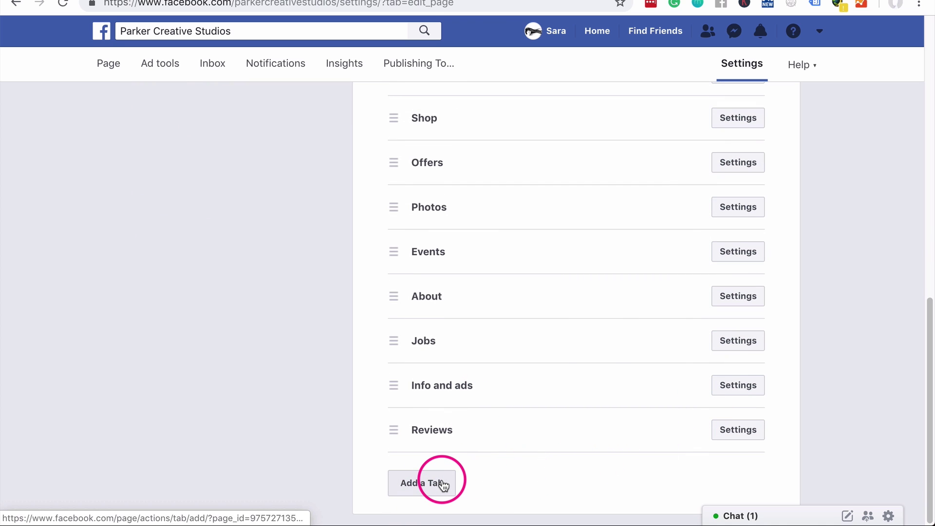
scroll(607, 339, up, 13)
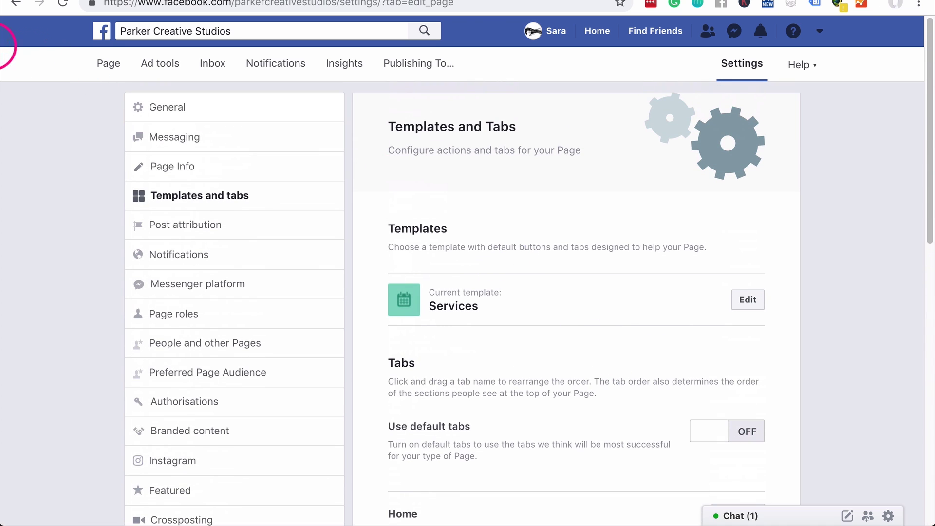
Open the Parker Creative Studios page and expand its full list of tabs to check their order.
click(103, 62)
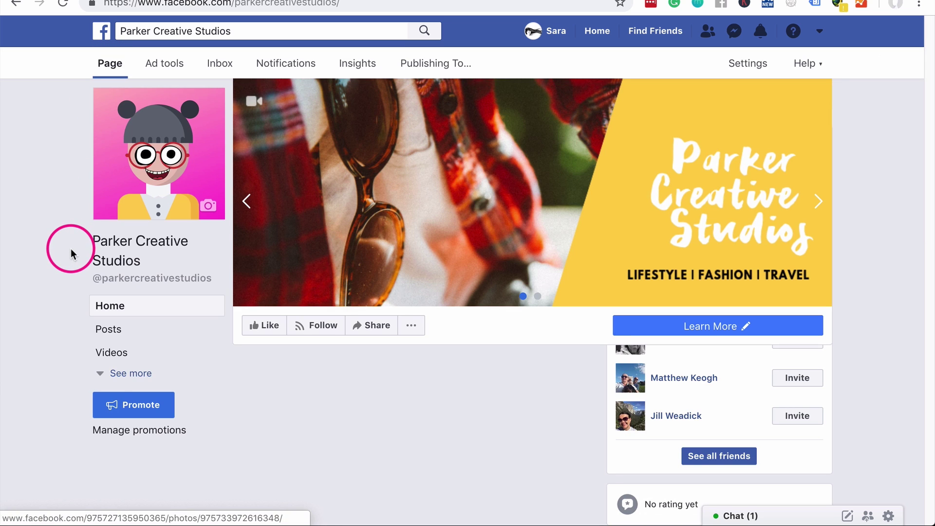
click(100, 373)
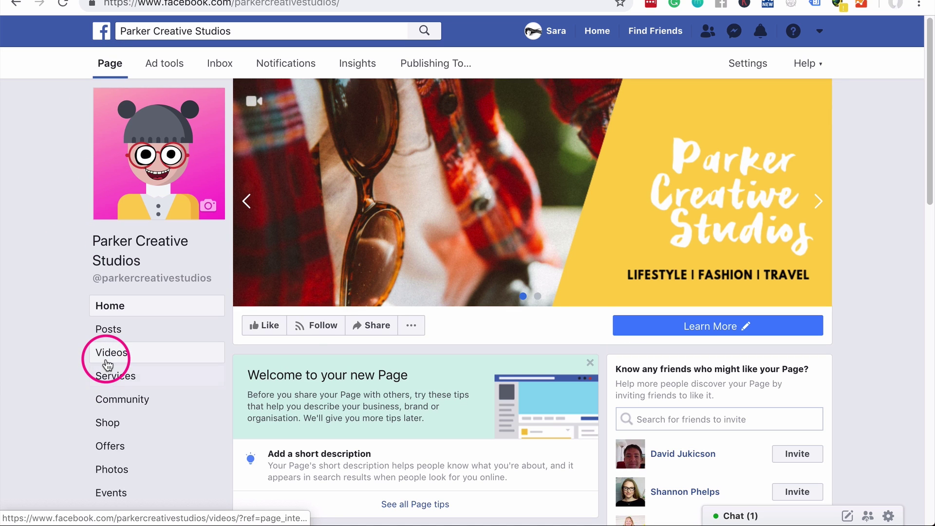
scroll(107, 365, down, 3)
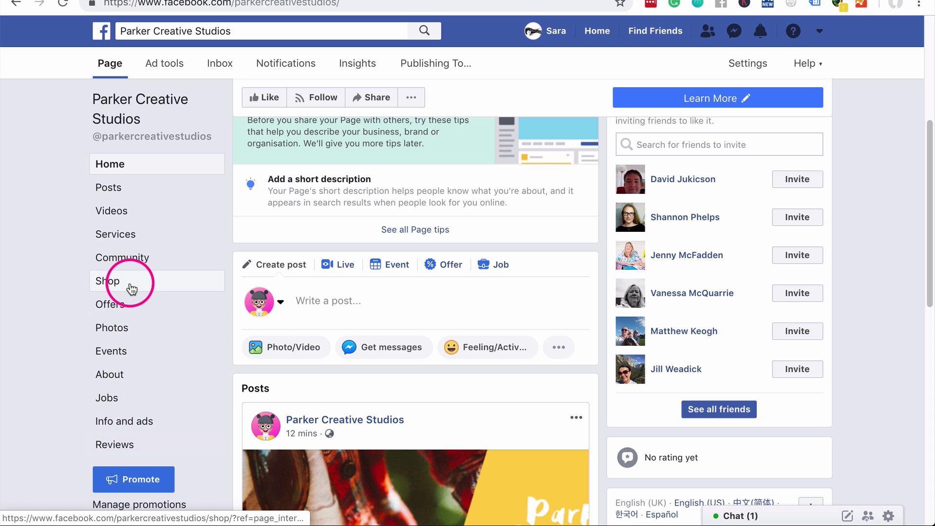
scroll(138, 438, up, 3)
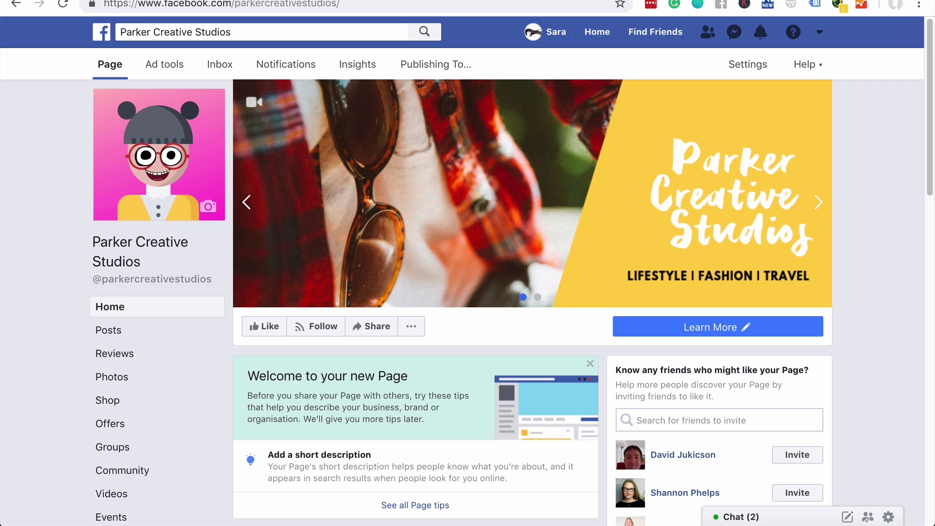
scroll(361, 215, down, 4)
scroll(366, 227, up, 4)
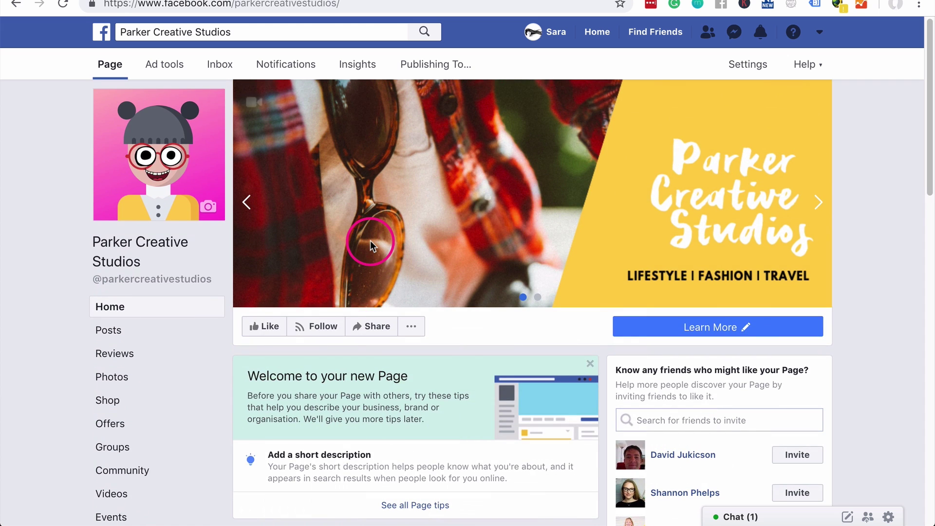
scroll(872, 137, down, 1)
scroll(844, 120, up, 1)
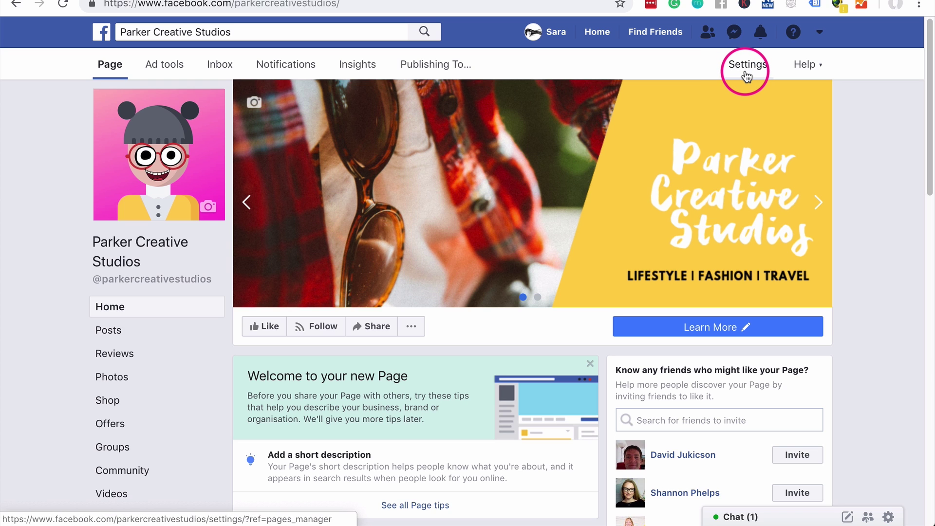
Open the Page Info section of the page's settings and open the short description for editing.
click(747, 75)
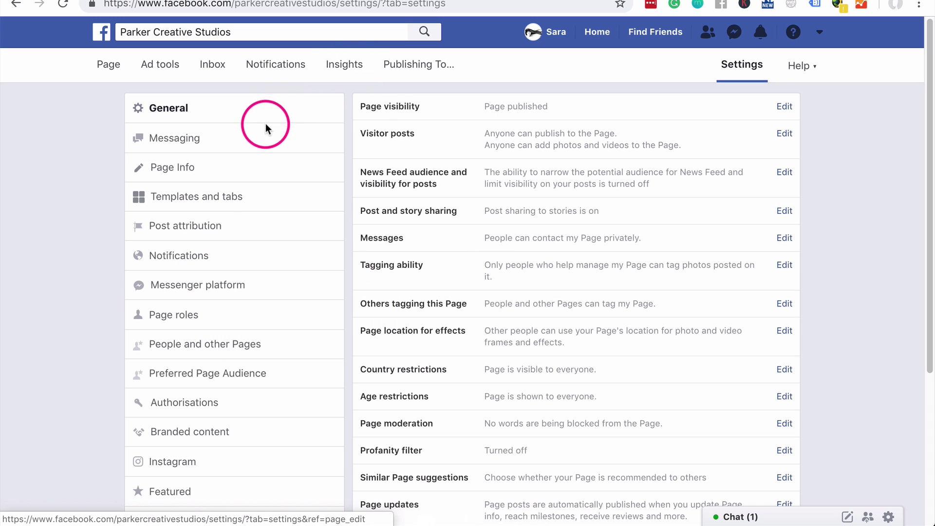
click(188, 176)
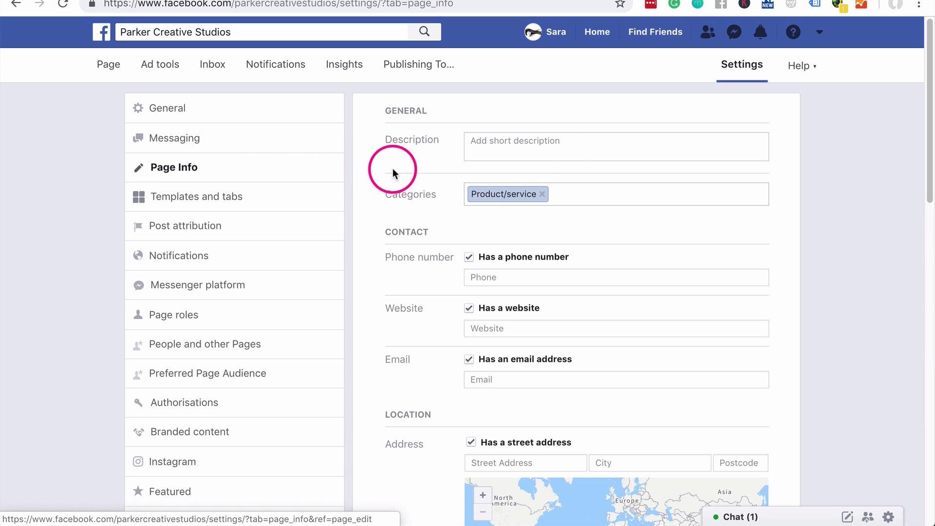
click(560, 151)
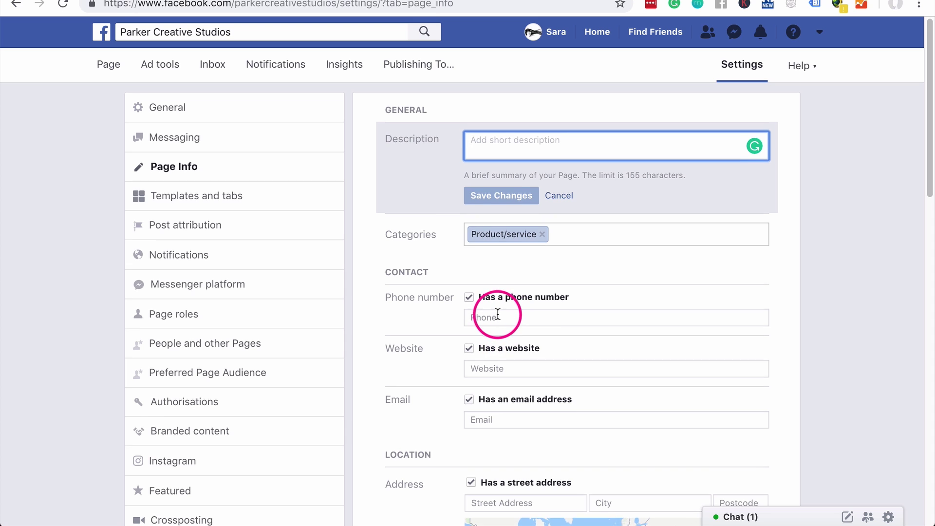
Examine the remaining Page Info fields, covering categories, contact details, location, opening hours, and additional company information such as mission and awards.
scroll(495, 312, down, 1)
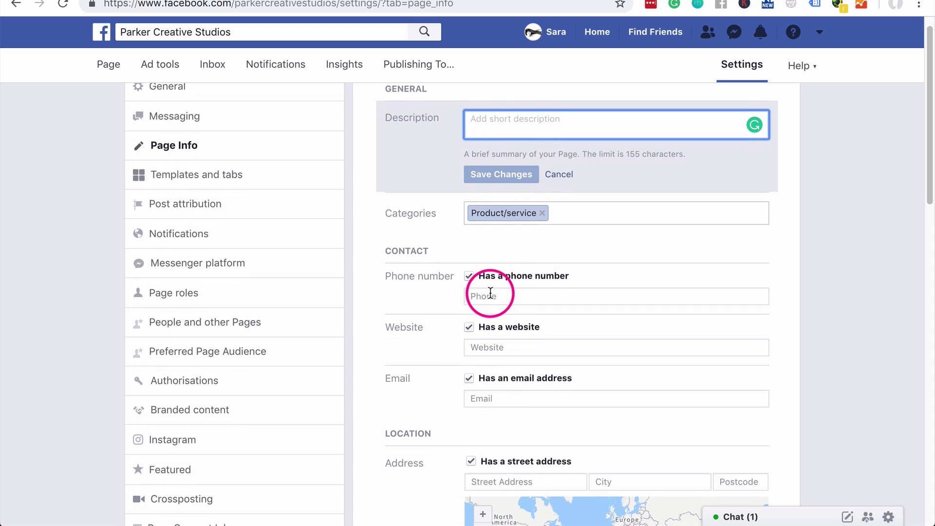
scroll(491, 292, down, 1)
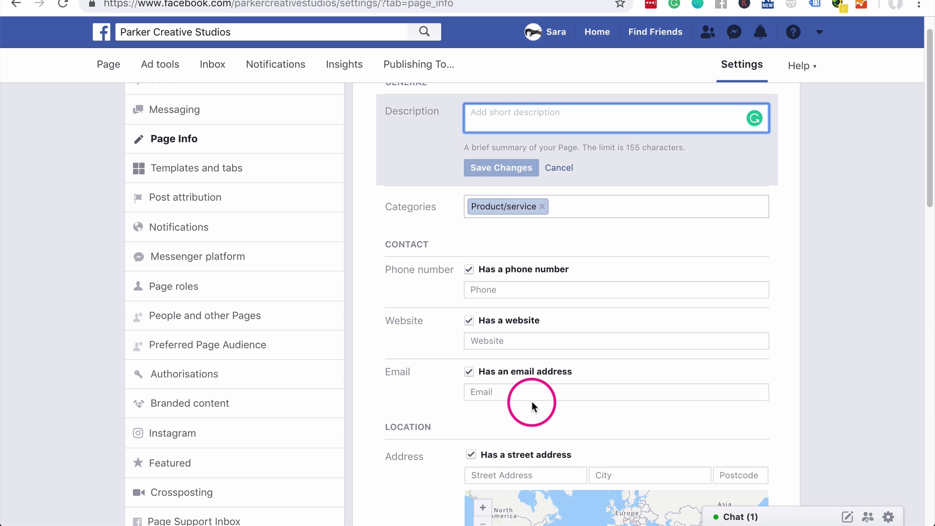
scroll(487, 361, down, 4)
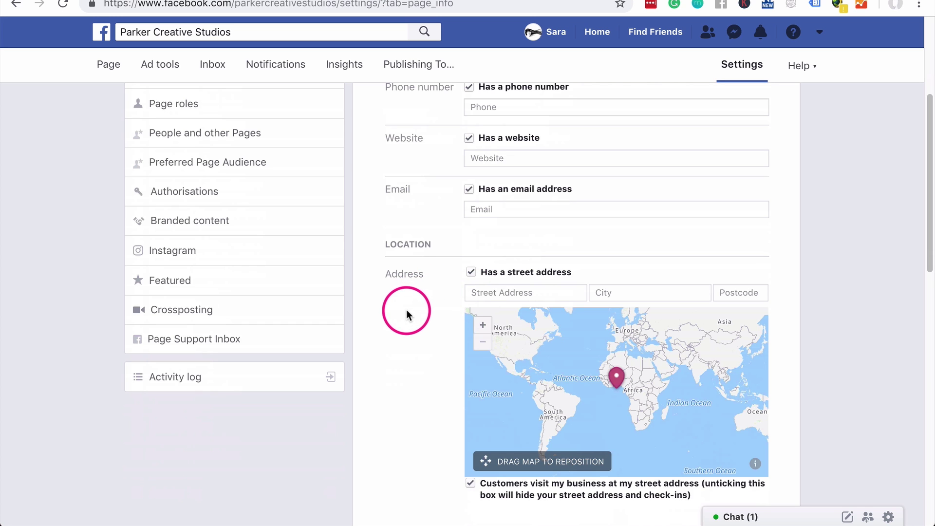
scroll(406, 312, down, 3)
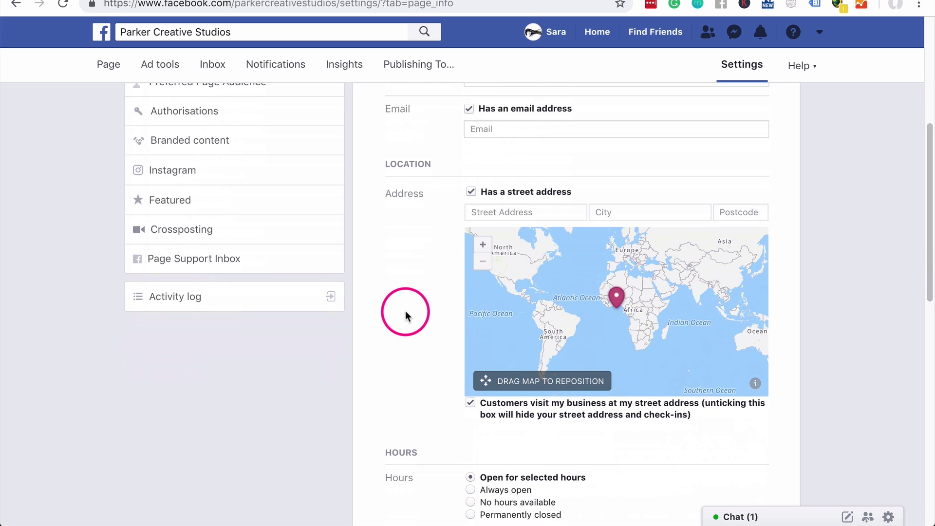
scroll(405, 308, down, 6)
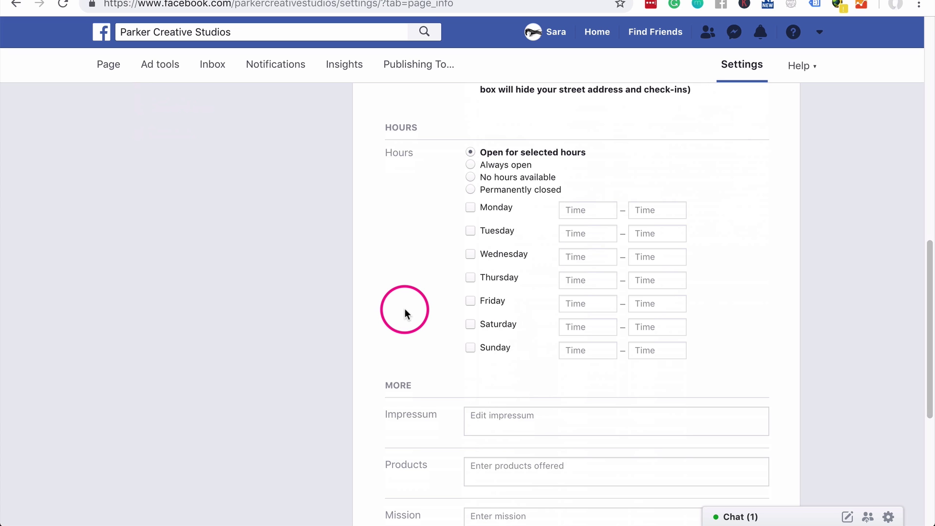
scroll(405, 308, down, 5)
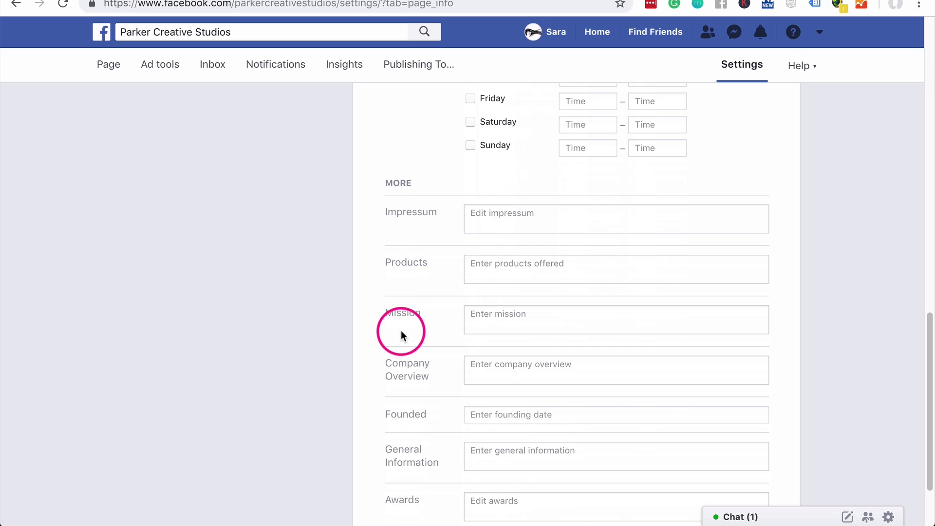
scroll(401, 337, down, 2)
scroll(401, 344, up, 1)
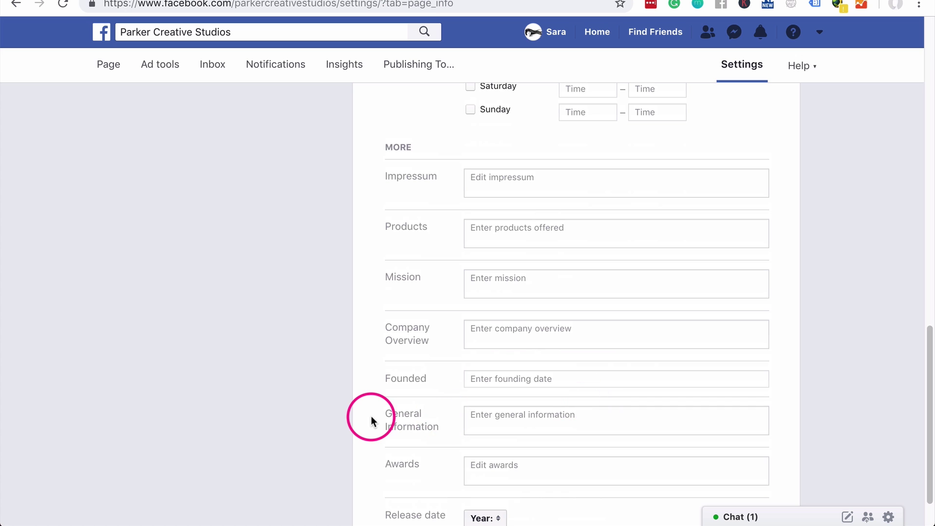
scroll(371, 420, down, 1)
scroll(371, 420, up, 1)
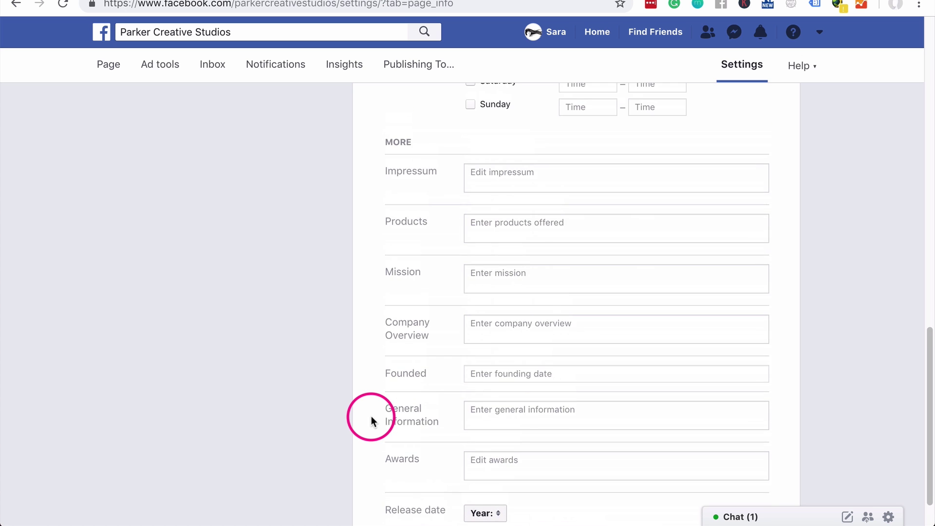
scroll(371, 420, up, 1)
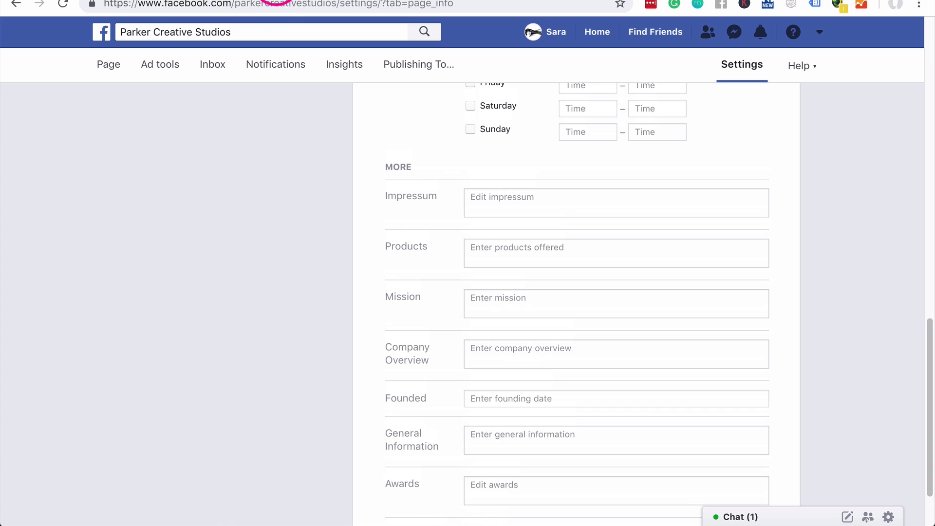
Switch to the RØDE Microphones page, open its About section with the full Mission text expanded, and examine its business information as an example.
click(275, 1)
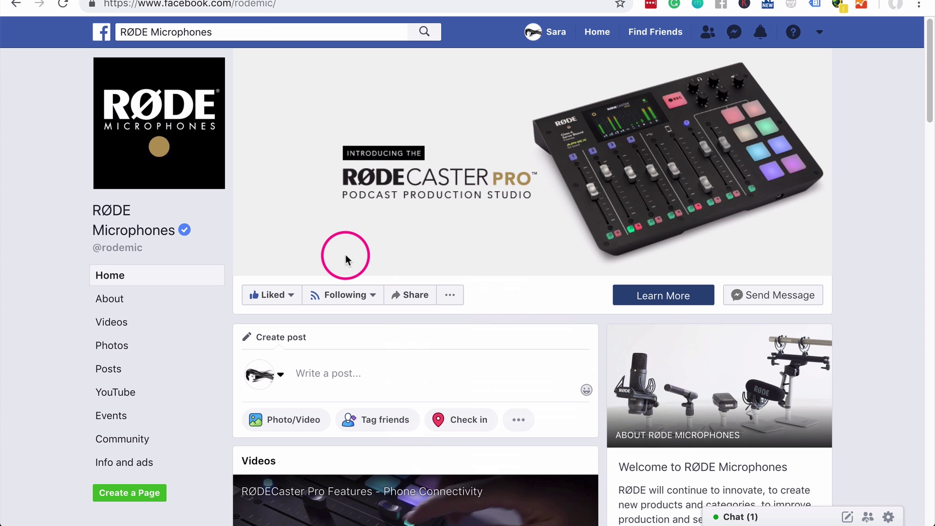
scroll(864, 303, down, 3)
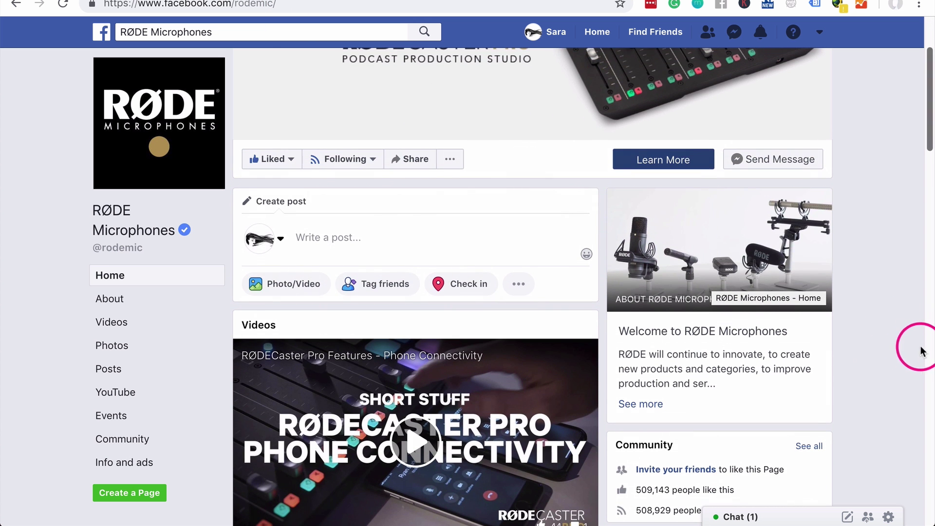
click(132, 300)
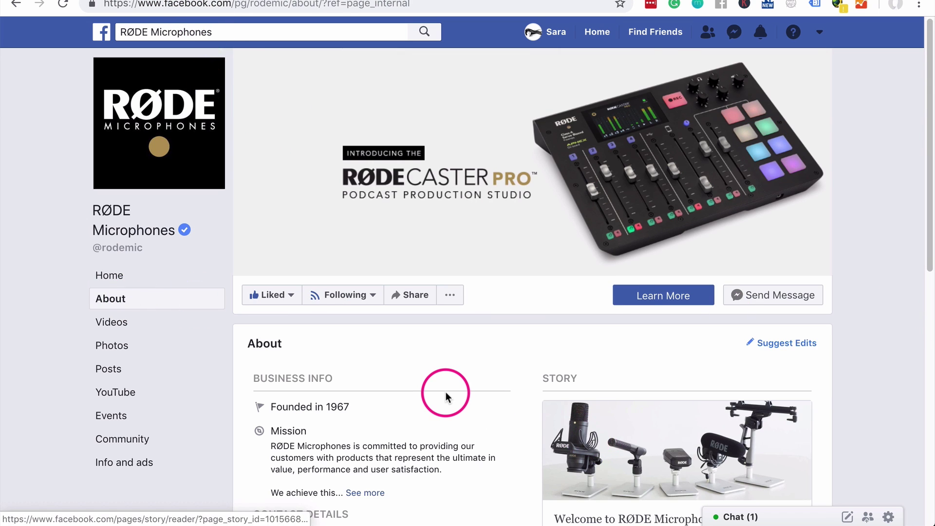
scroll(446, 393, down, 3)
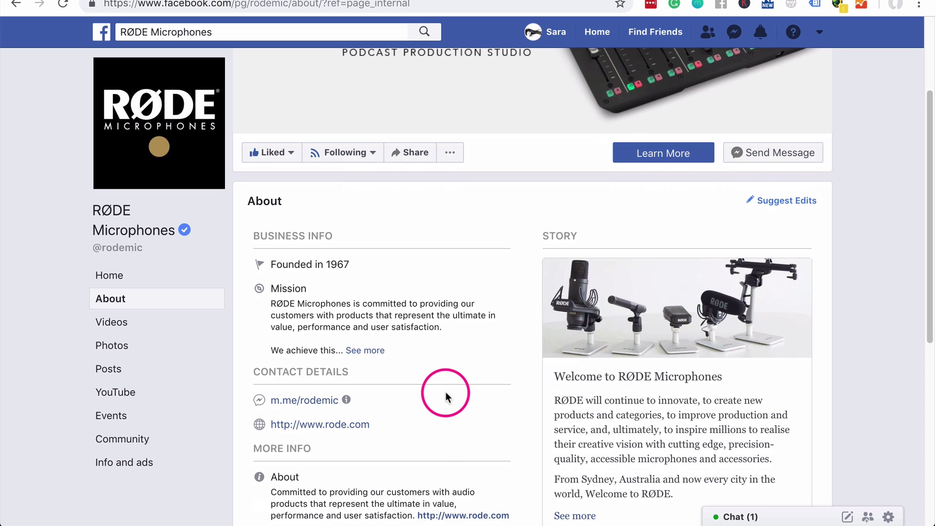
click(371, 350)
scroll(460, 362, down, 4)
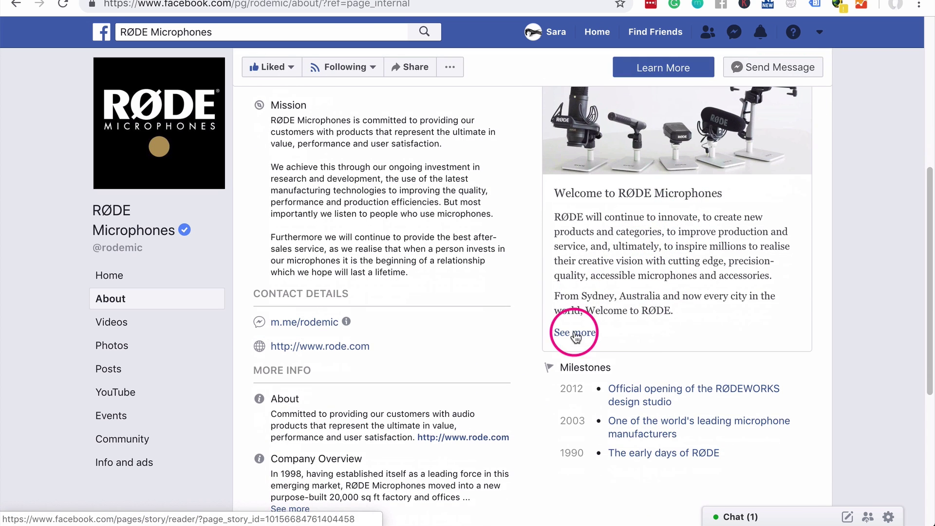
scroll(744, 338, down, 4)
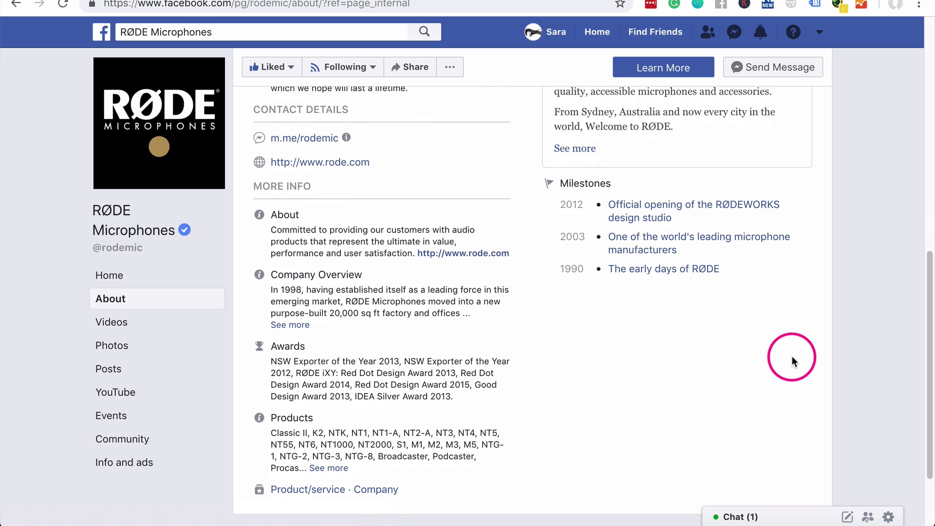
scroll(793, 361, up, 7)
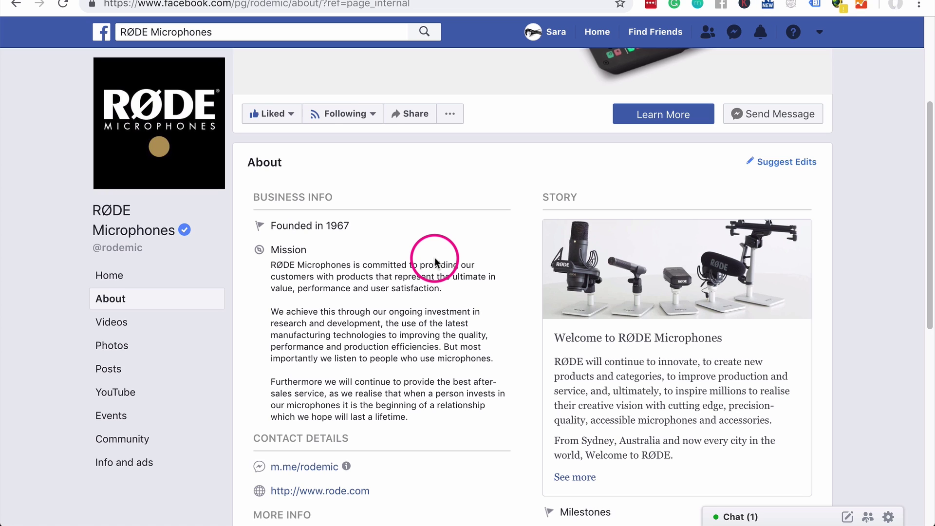
scroll(435, 258, down, 2)
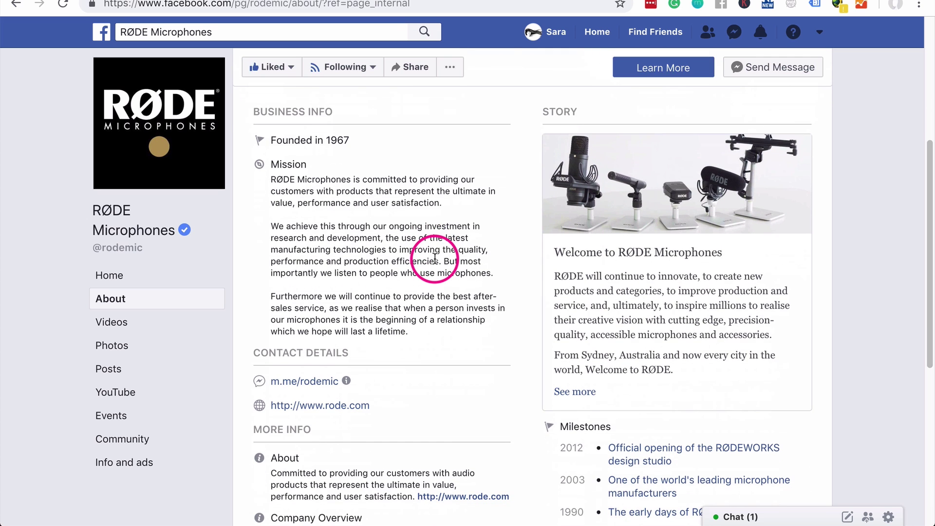
scroll(435, 258, down, 5)
scroll(435, 258, down, 2)
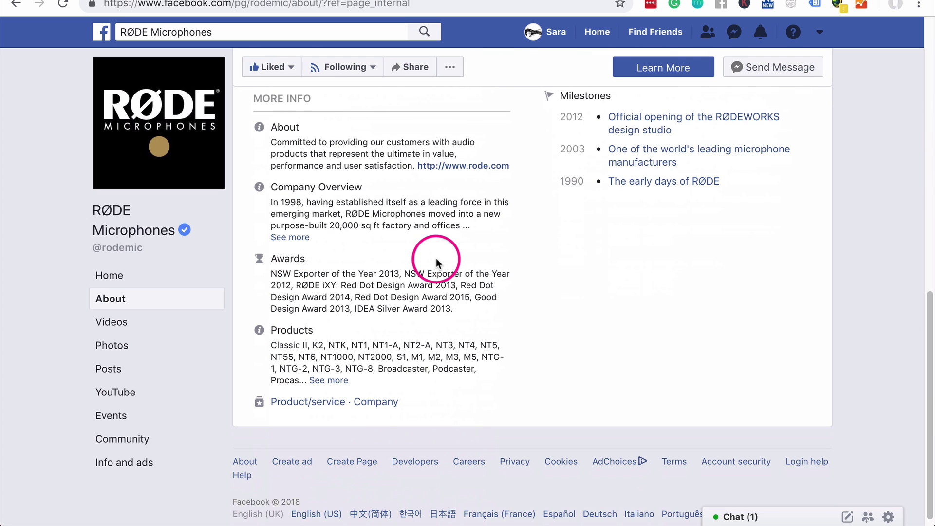
scroll(401, 354, up, 3)
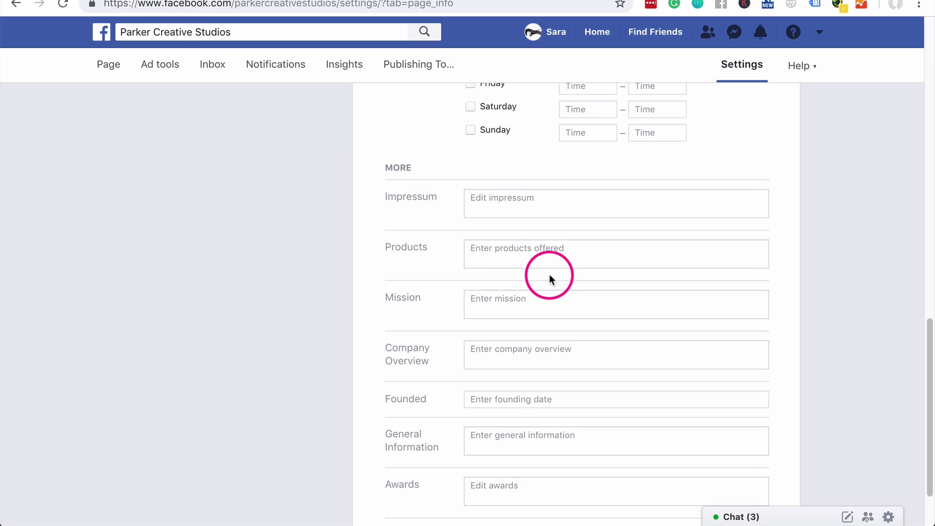
Return to the Parker Creative Studios settings, leave the Page Info description empty, and open the Page roles section.
scroll(550, 274, up, 15)
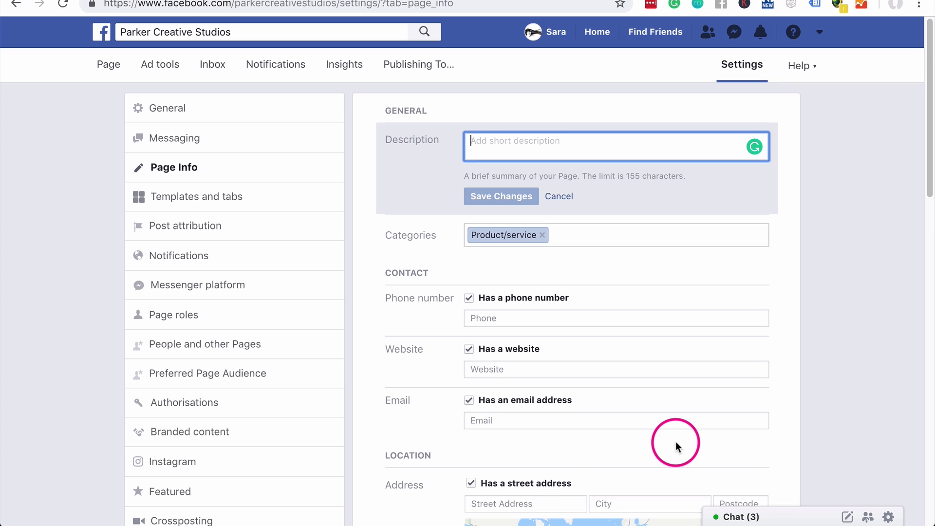
click(52, 348)
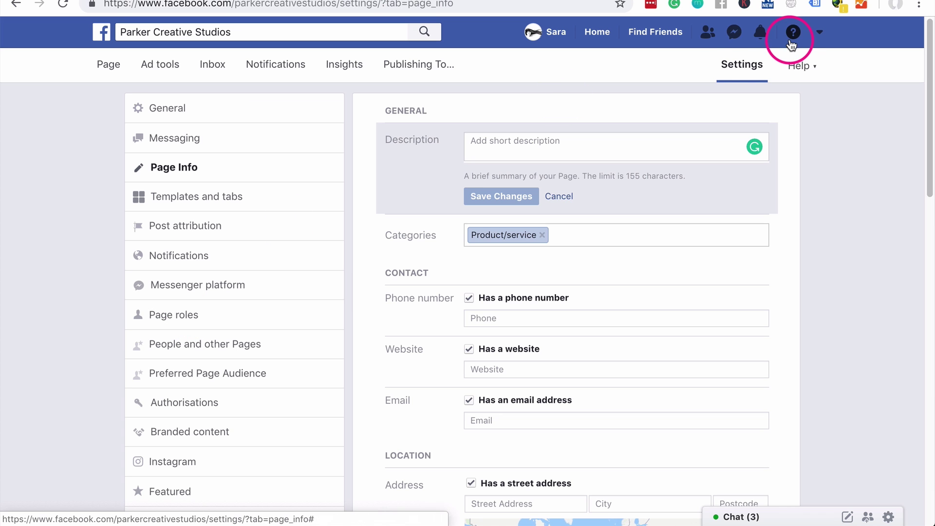
click(180, 317)
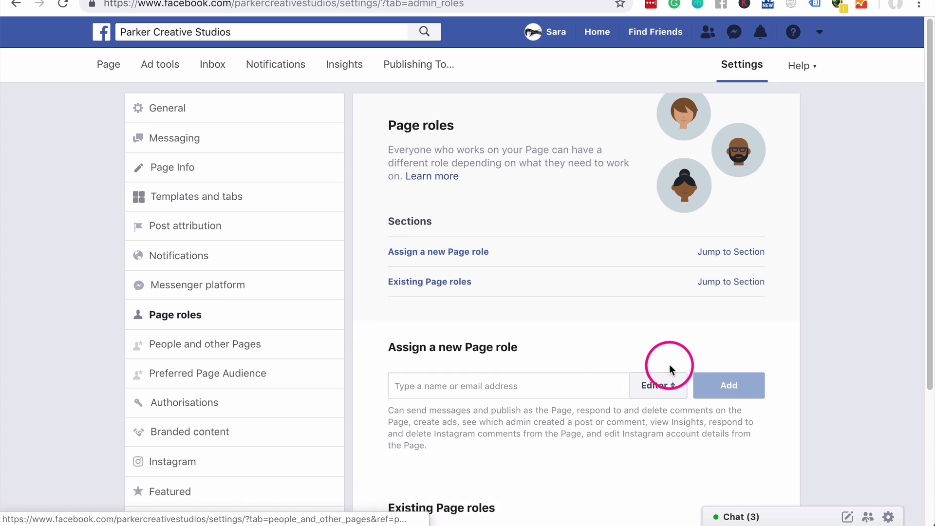
Search for a person by first name in the new Page role assignment, and clear the entry without adding anyone.
scroll(527, 361, down, 3)
click(494, 290)
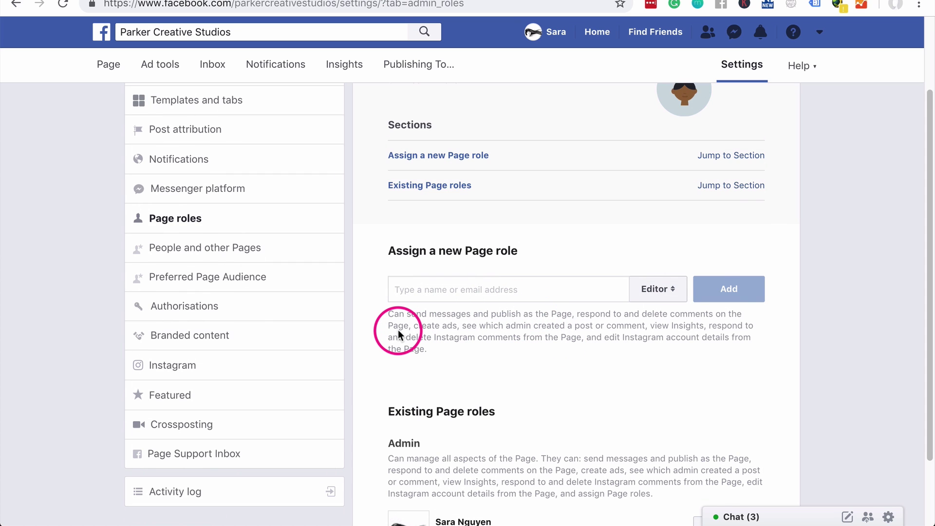
text(da)
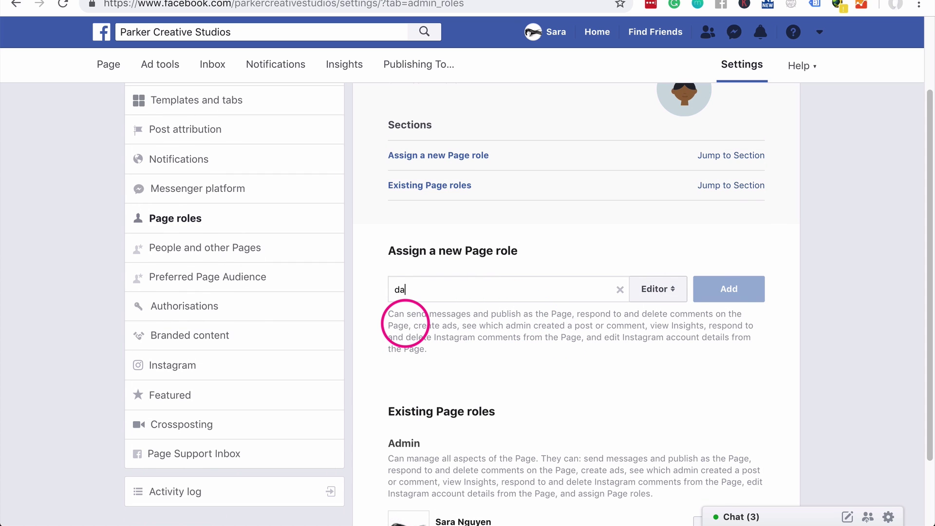
text(vi)
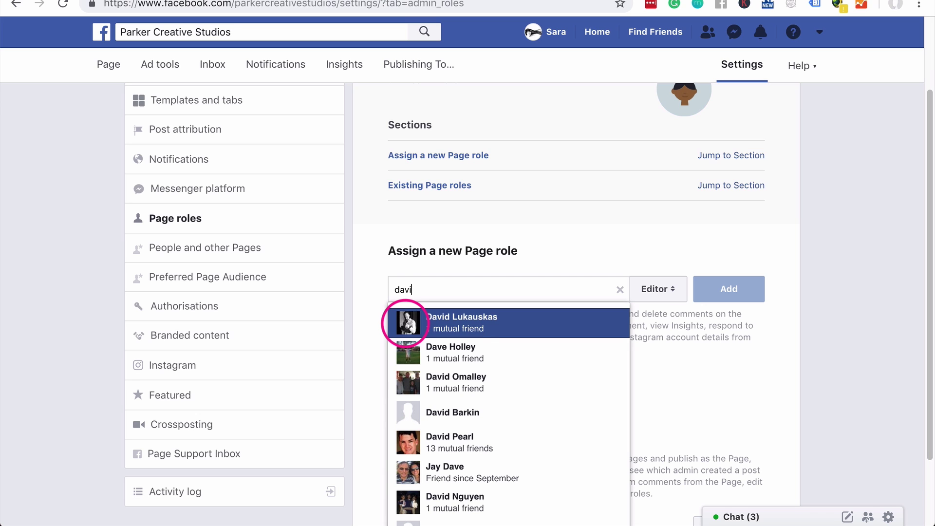
key(BackSpace)
key(BackSpace)
key(BackSpace)
key(BackSpace)
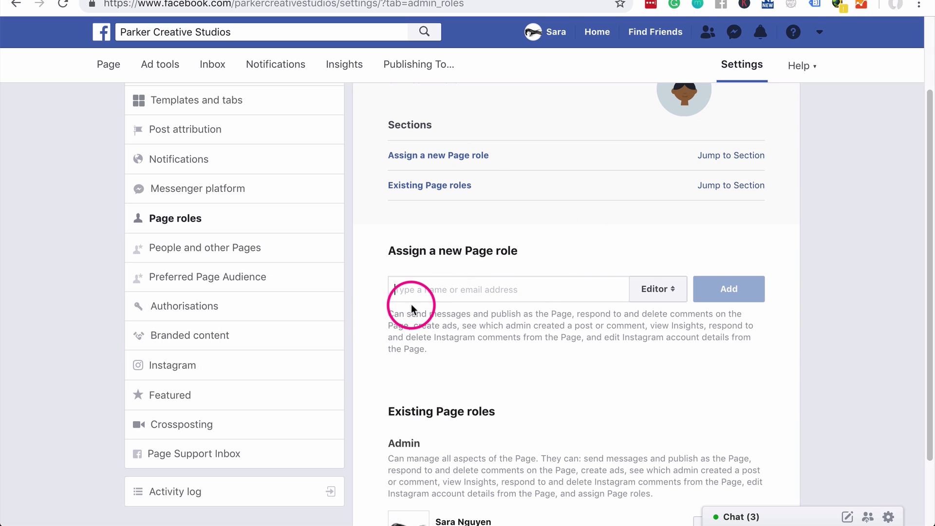
Examine the role options for a new Page role, leave Editor selected, and open the existing Admin's role for editing.
click(662, 289)
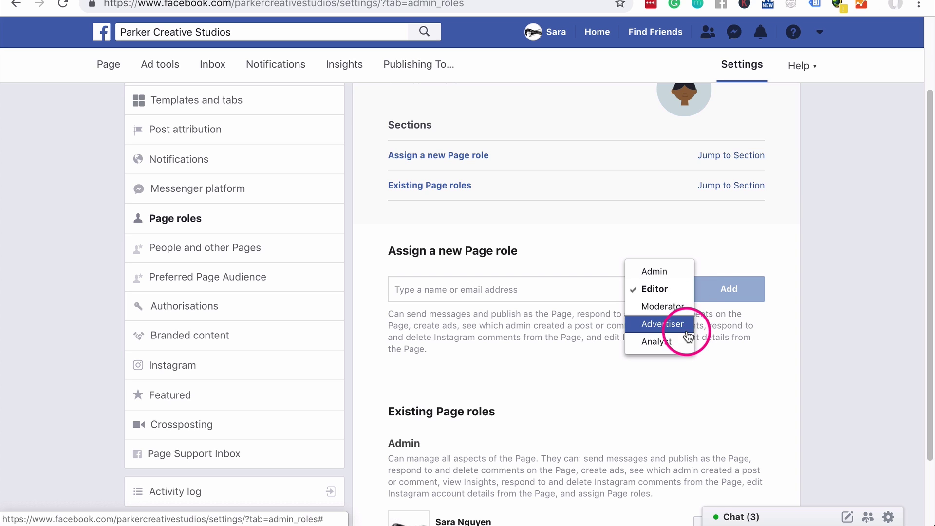
click(706, 406)
scroll(706, 405, down, 3)
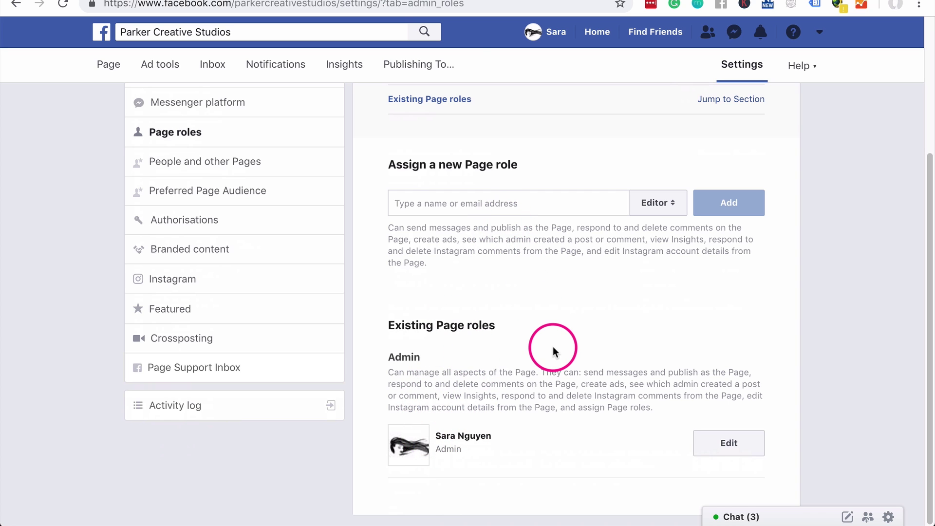
click(721, 442)
scroll(723, 436, down, 3)
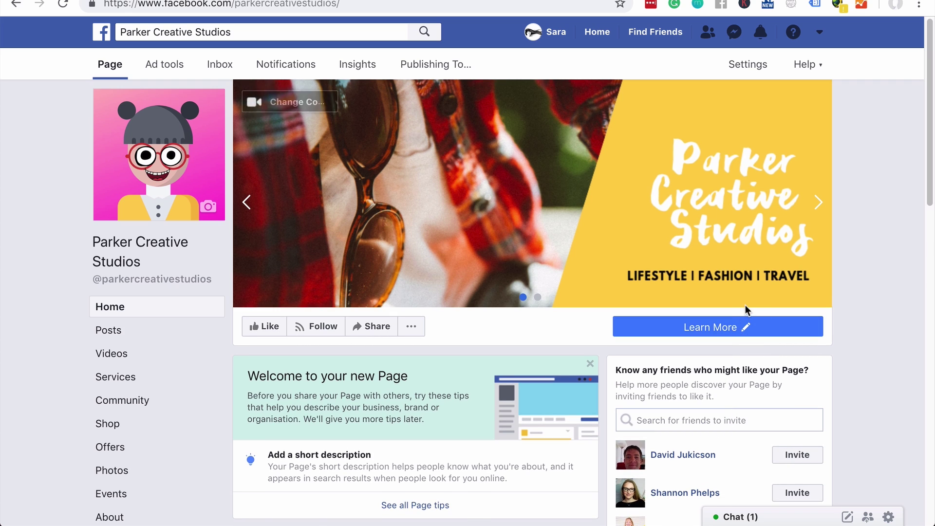
Review the Parker Creative Studios page's home view, including its cover image, Learn More button and username details.
scroll(467, 304, down, 1)
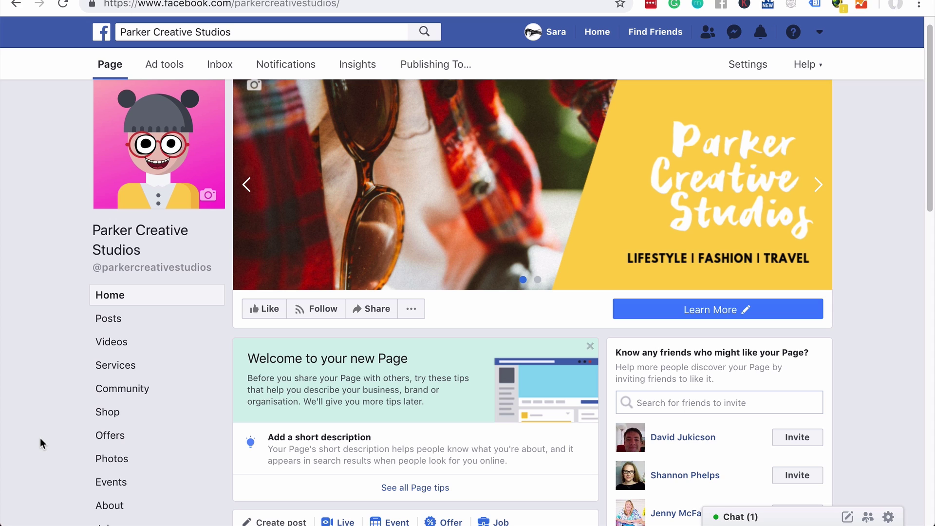
mouse_move(132, 272)
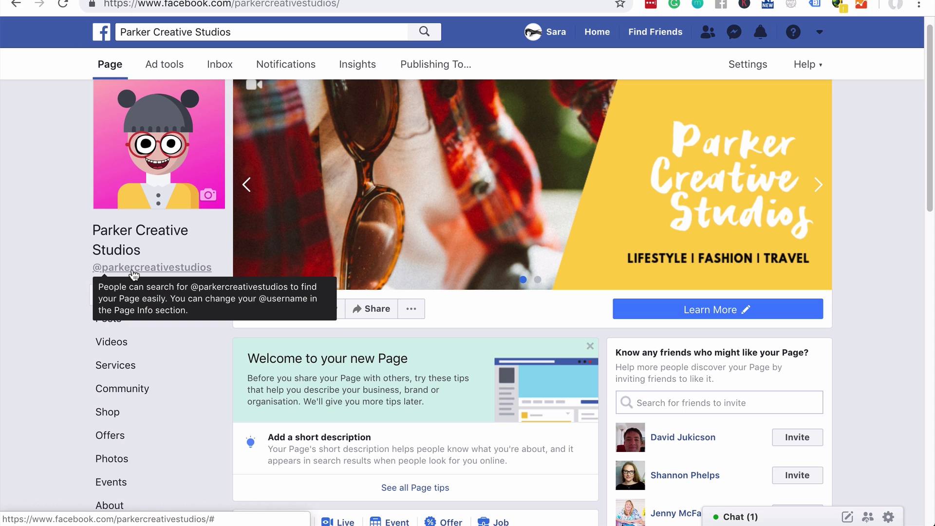